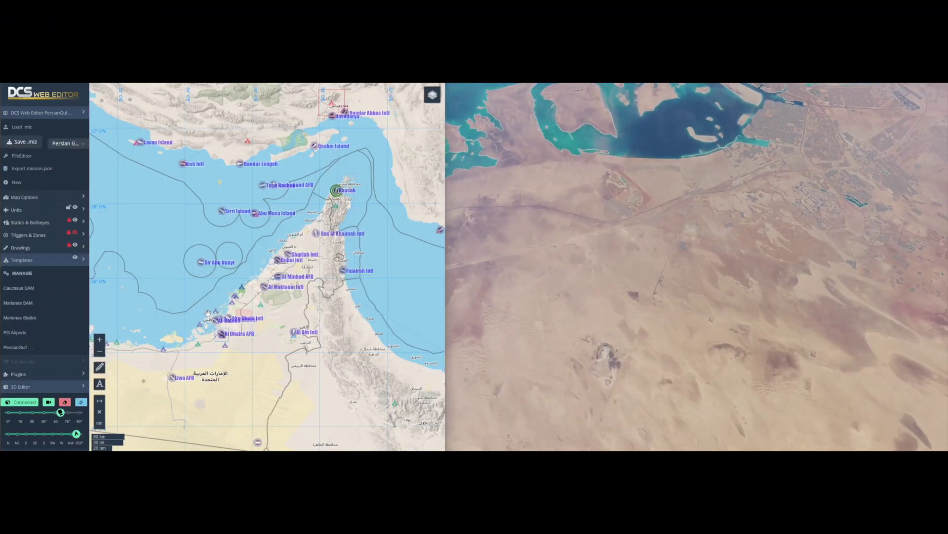
- Add the Al Dhafra AFB airport template to the Persian Gulf mission at its own location
scroll(216, 324, up, 10)
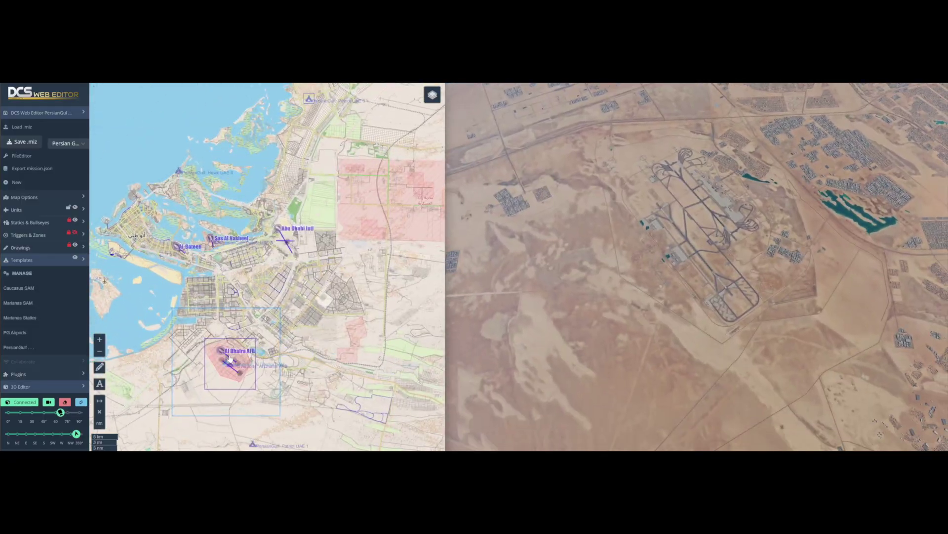
scroll(226, 373, up, 3)
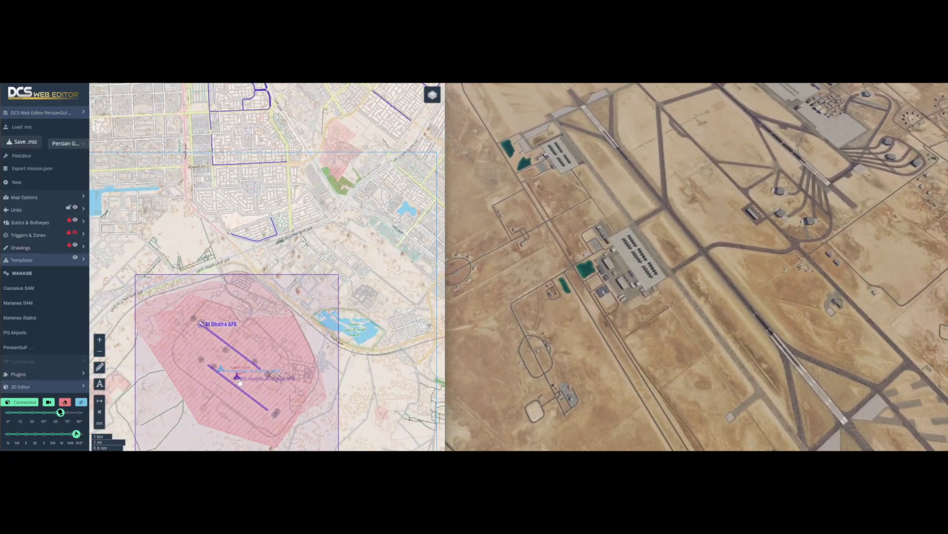
click(237, 379)
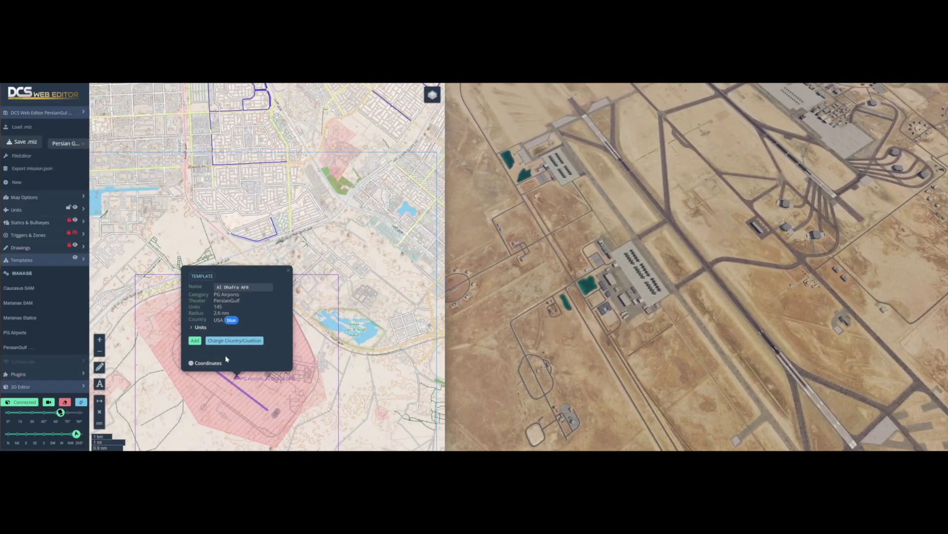
click(195, 341)
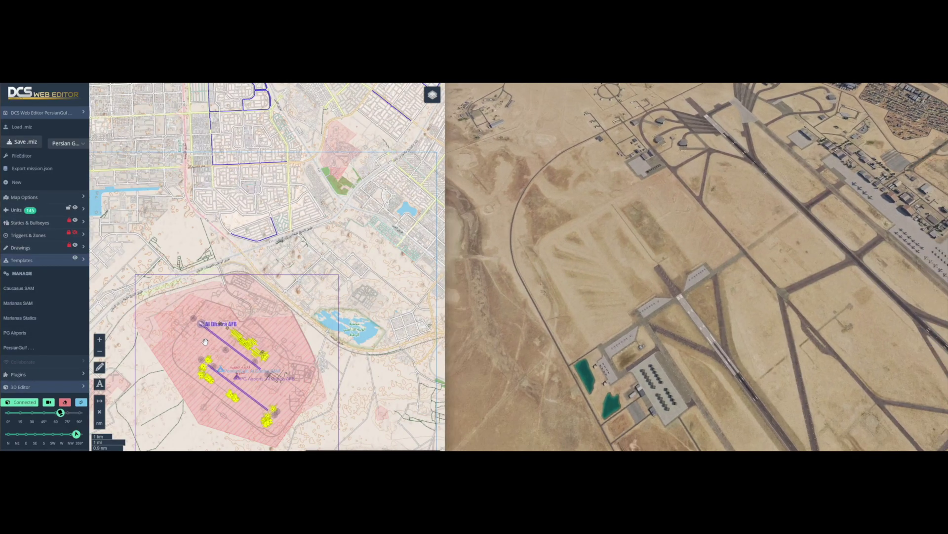
- Inspect the placed aircraft on the Al Dhafra AFB aprons in both the map and the 3D view
scroll(245, 347, up, 1)
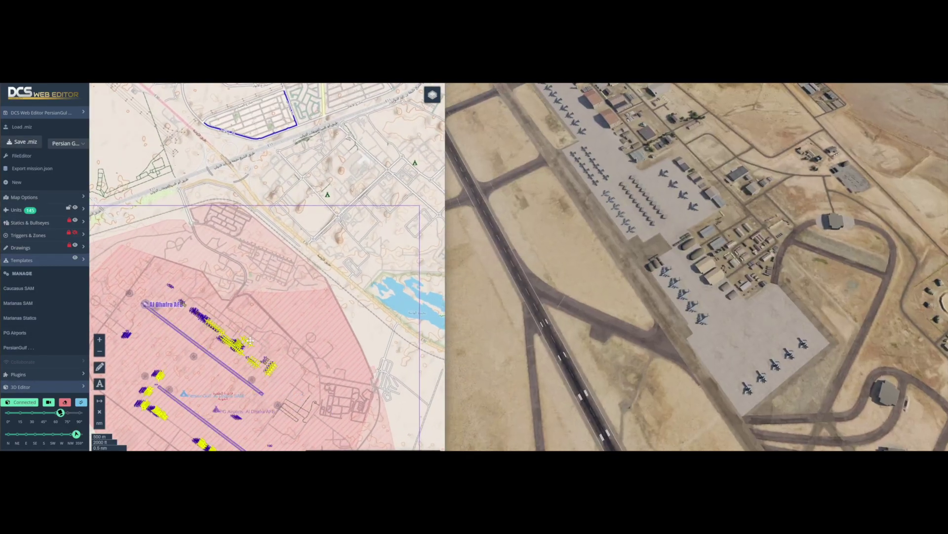
scroll(240, 342, up, 1)
scroll(240, 342, up, 1)
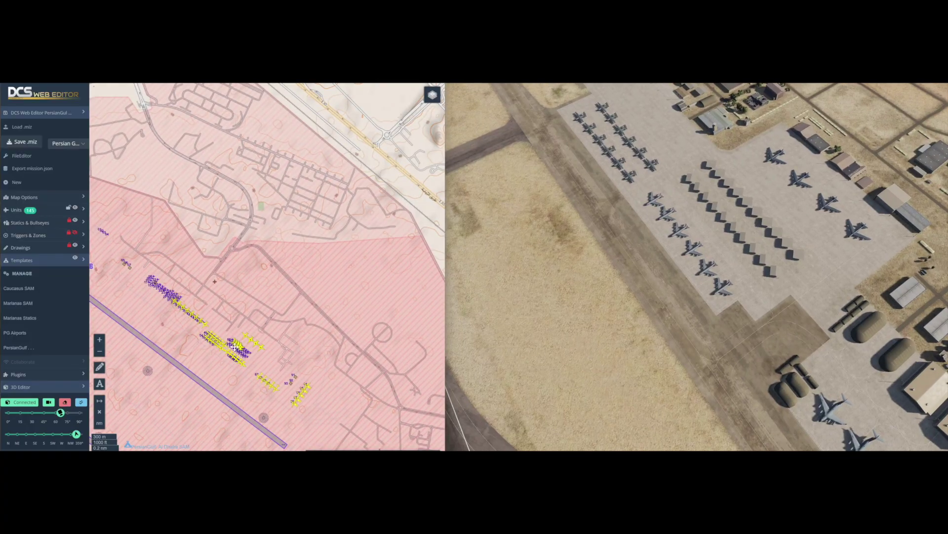
click(236, 365)
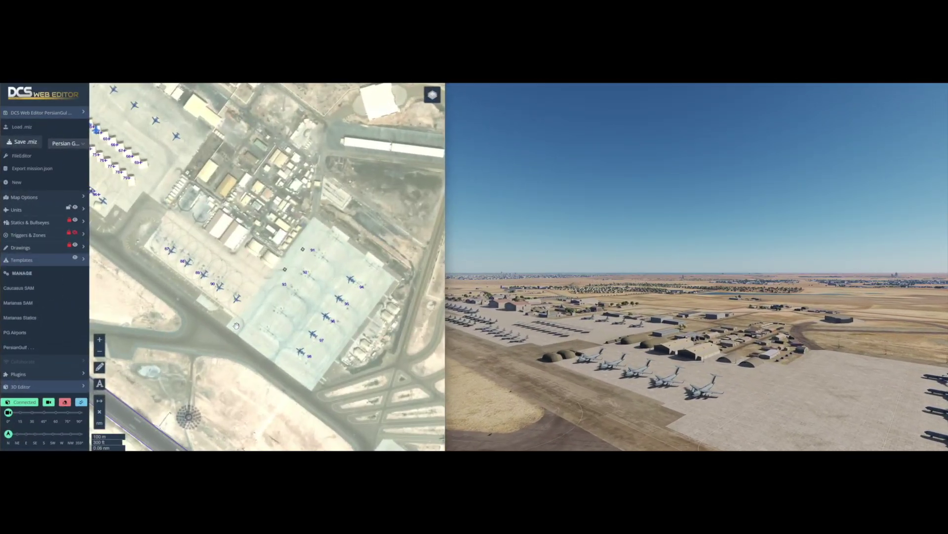
click(171, 250)
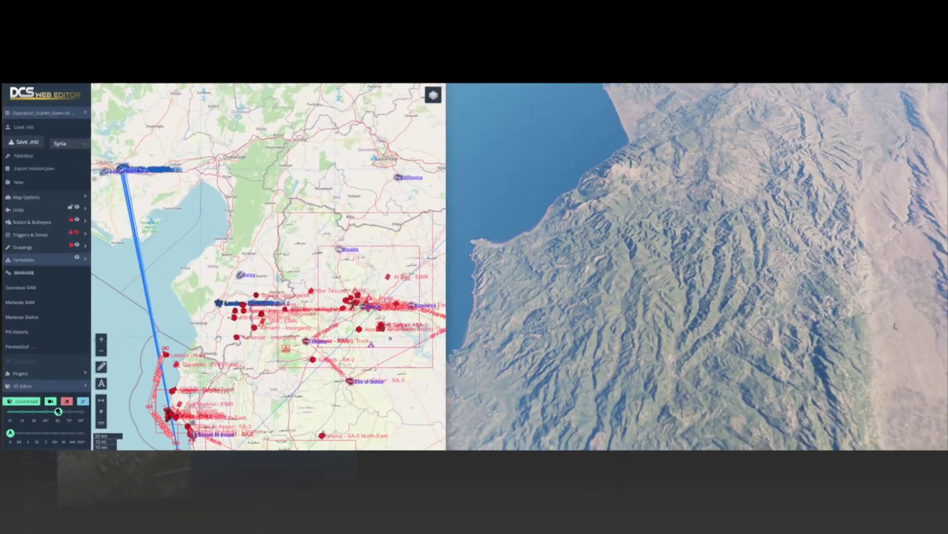
- Add the Idlib Defenses template to the Syria mission over the city of Idlib
scroll(285, 353, up, 5)
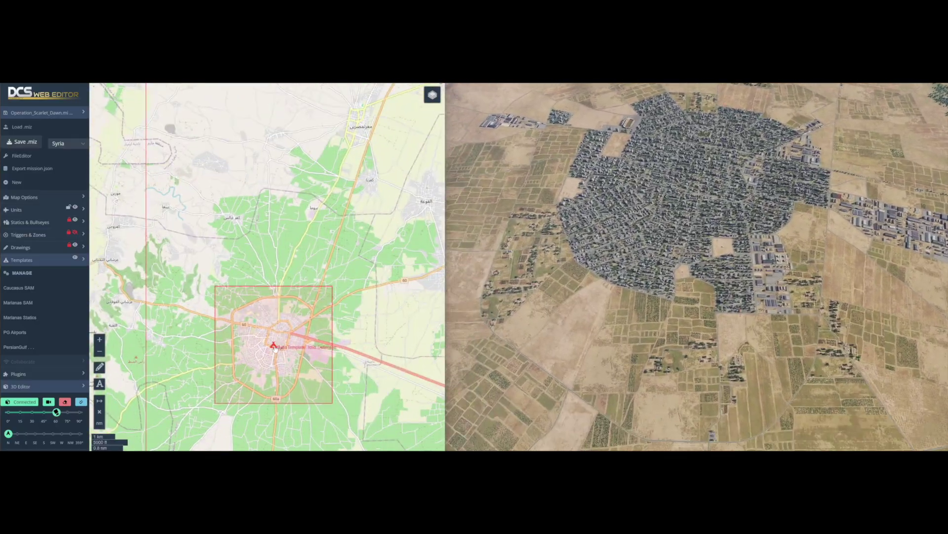
click(275, 347)
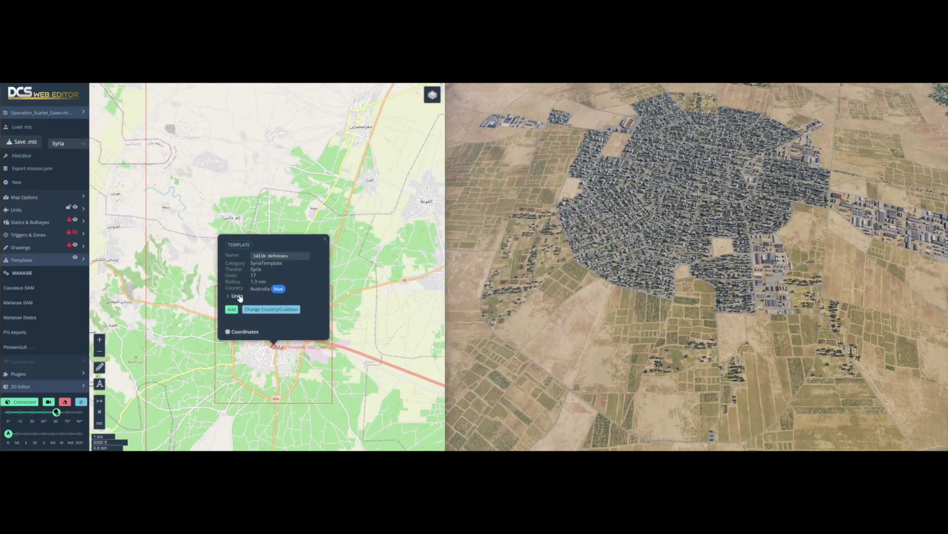
click(257, 309)
click(250, 309)
scroll(267, 334, up, 1)
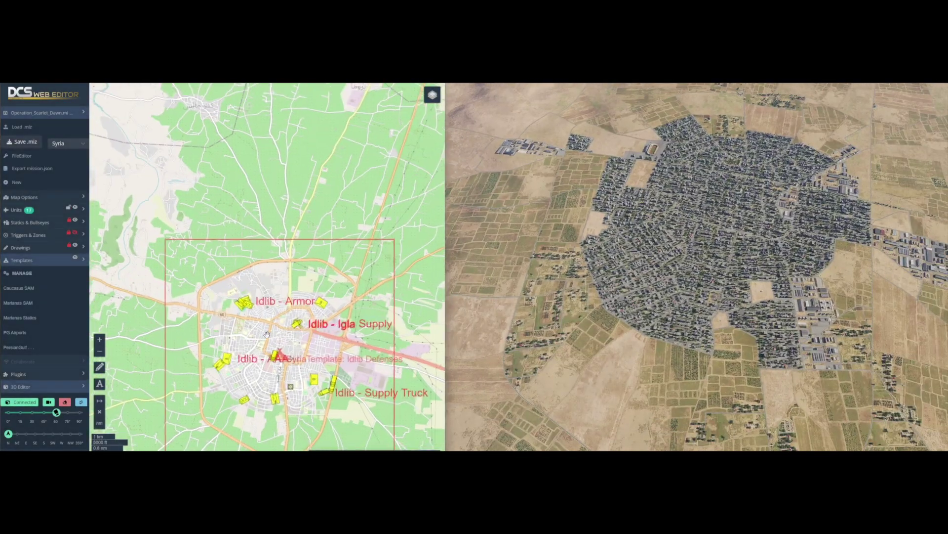
- Reposition the Igla manpad soldier on the apartment building's rooftop in Idlib and change its heading
scroll(268, 342, up, 4)
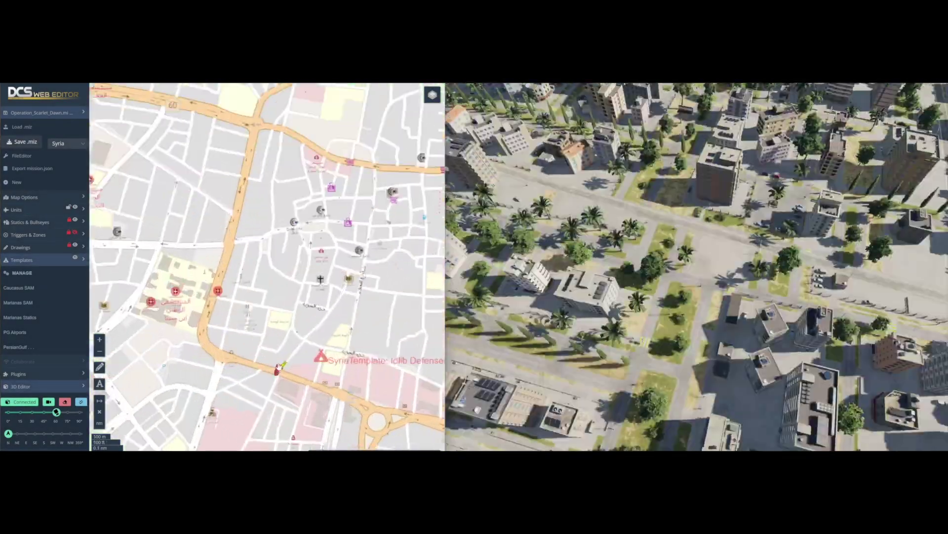
scroll(277, 374, up, 2)
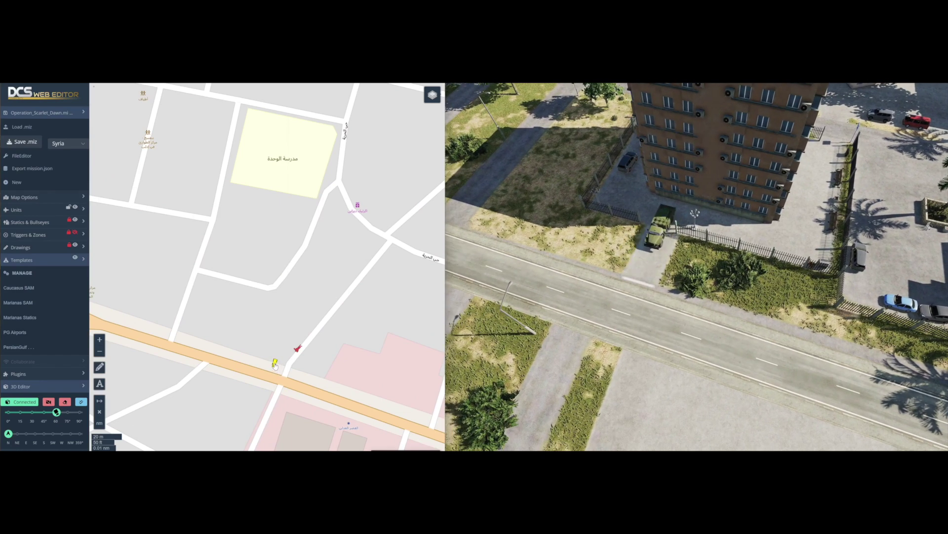
key(space)
click(298, 350)
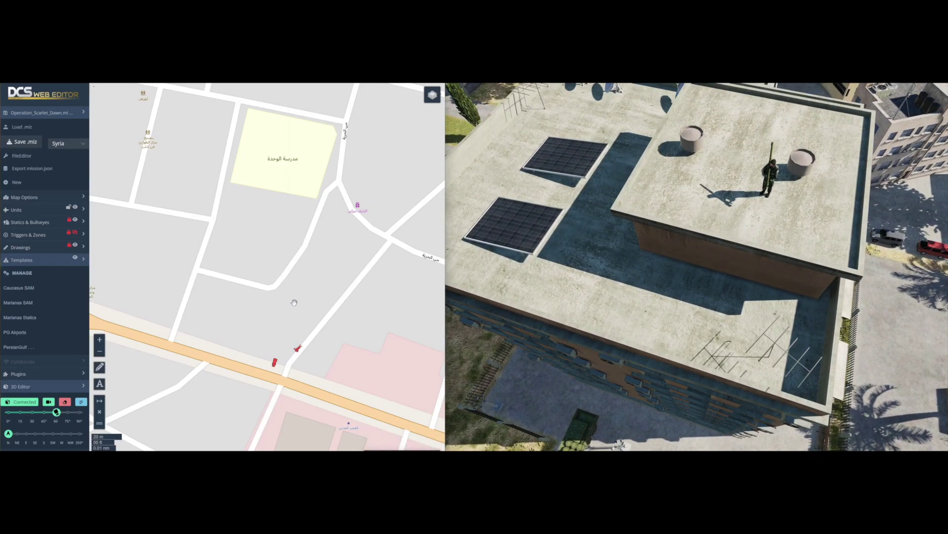
click(301, 352)
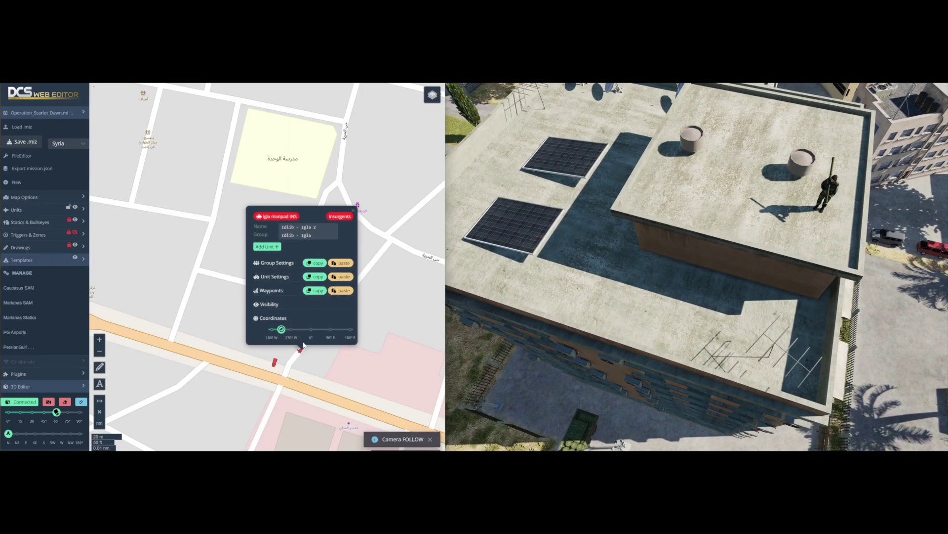
drag(285, 330, 249, 327)
click(353, 211)
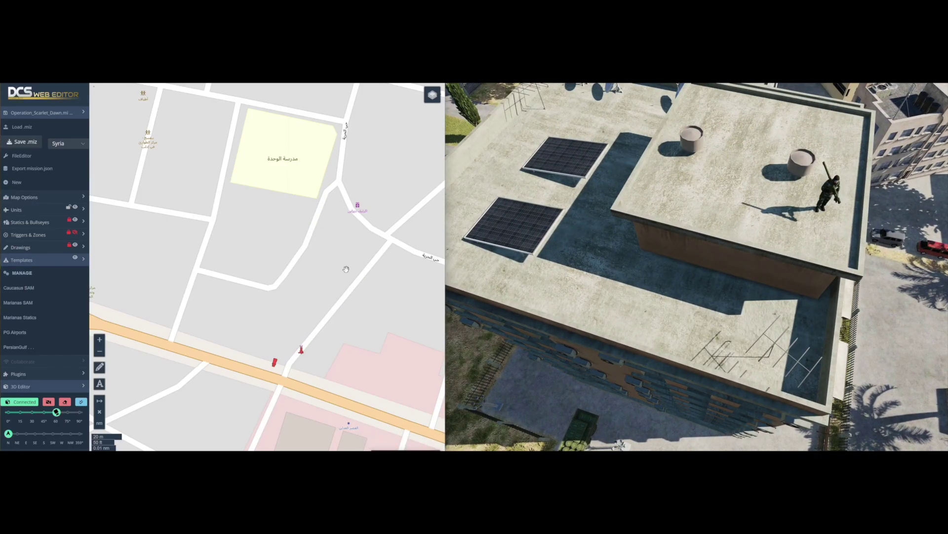
- View the rooftop position and nearby truck from different 3D camera headings and pitches
scroll(337, 307, down, 1)
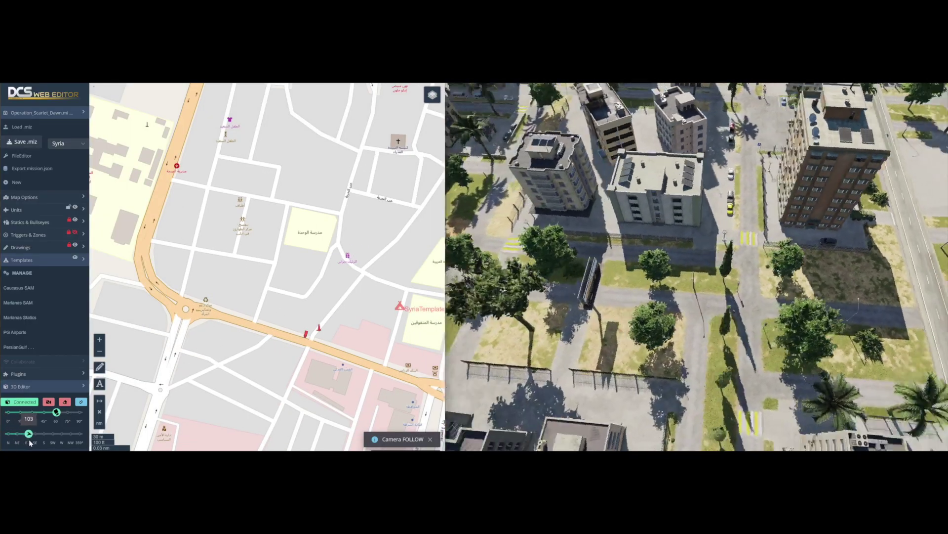
drag(30, 442, 2, 434)
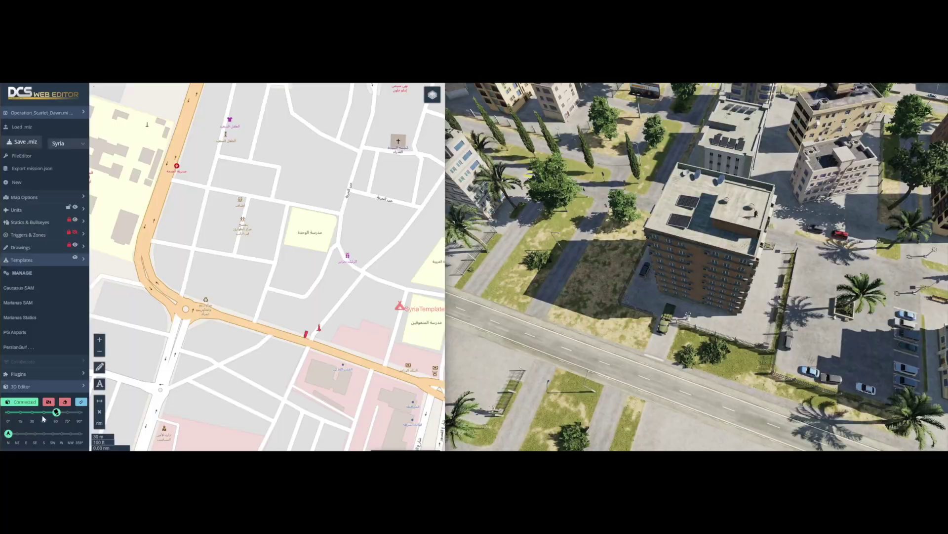
drag(56, 412, 59, 412)
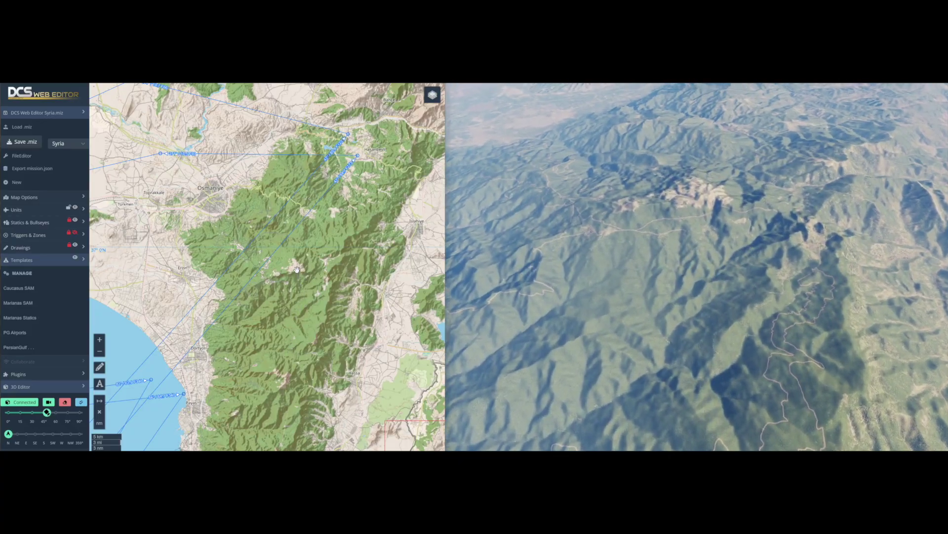
- Place the Gyumri SA-10 template from the Caucasus SAM category on the bare mountain clearing in the Syria mission
scroll(296, 263, up, 1)
scroll(295, 263, up, 2)
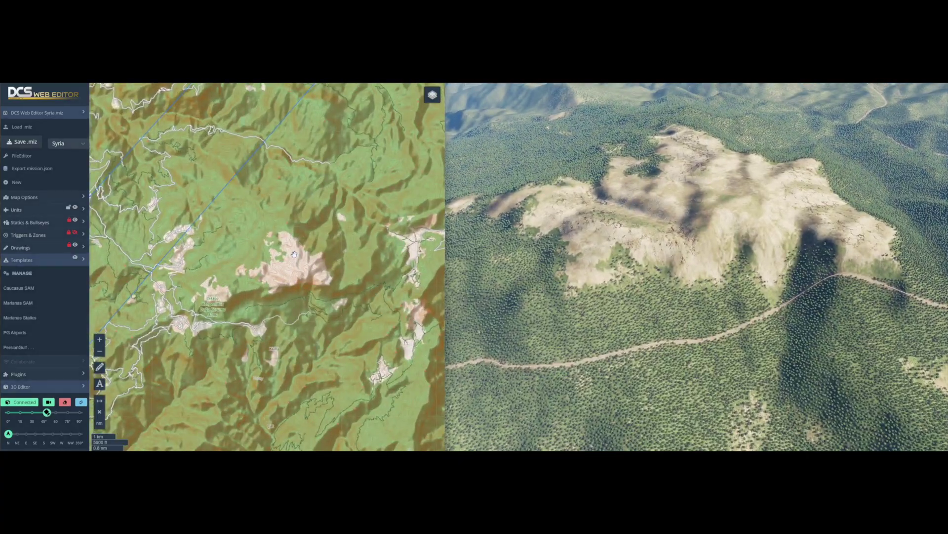
drag(46, 416, 28, 412)
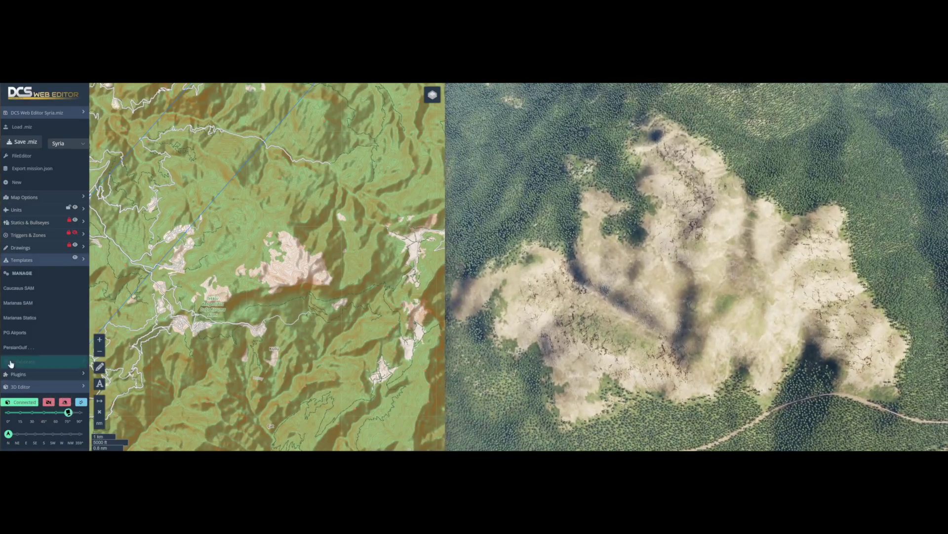
click(21, 288)
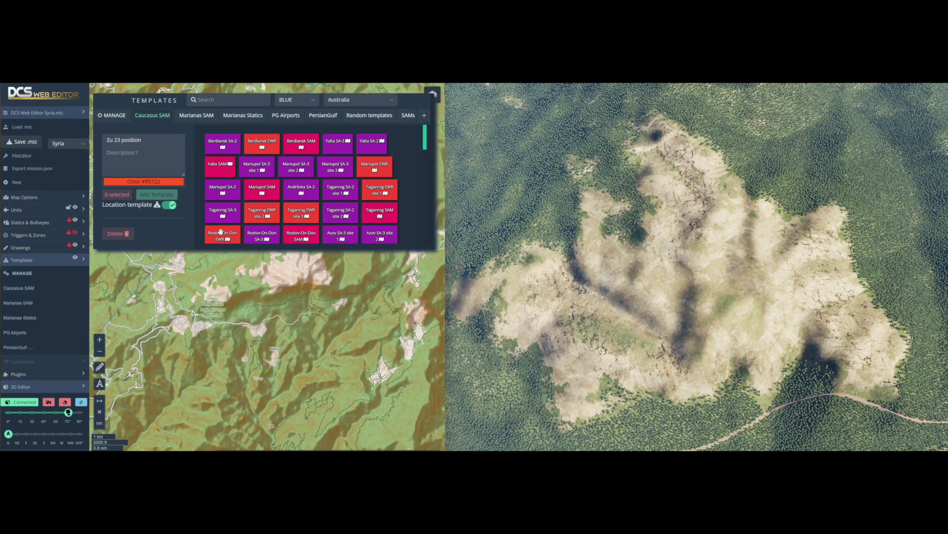
scroll(309, 215, down, 2)
scroll(309, 214, down, 3)
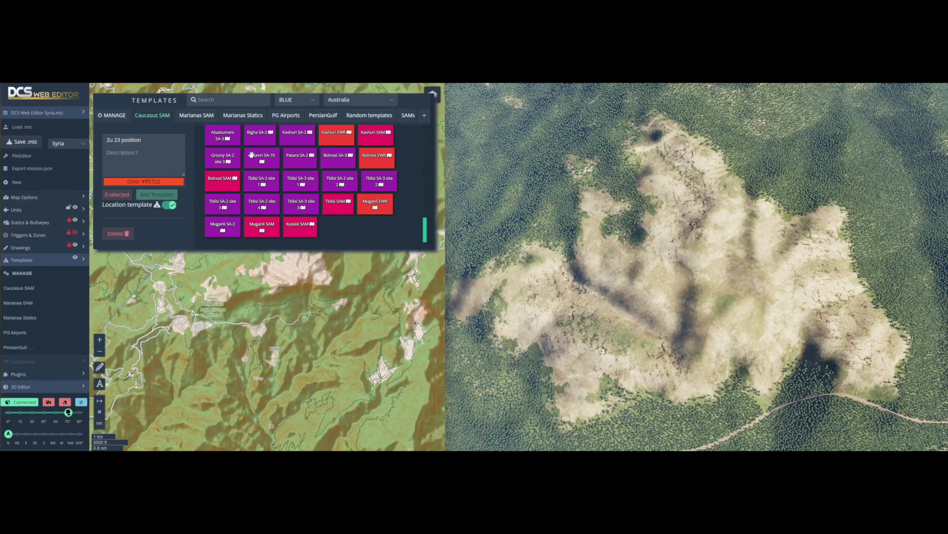
drag(256, 155, 302, 271)
scroll(304, 271, up, 3)
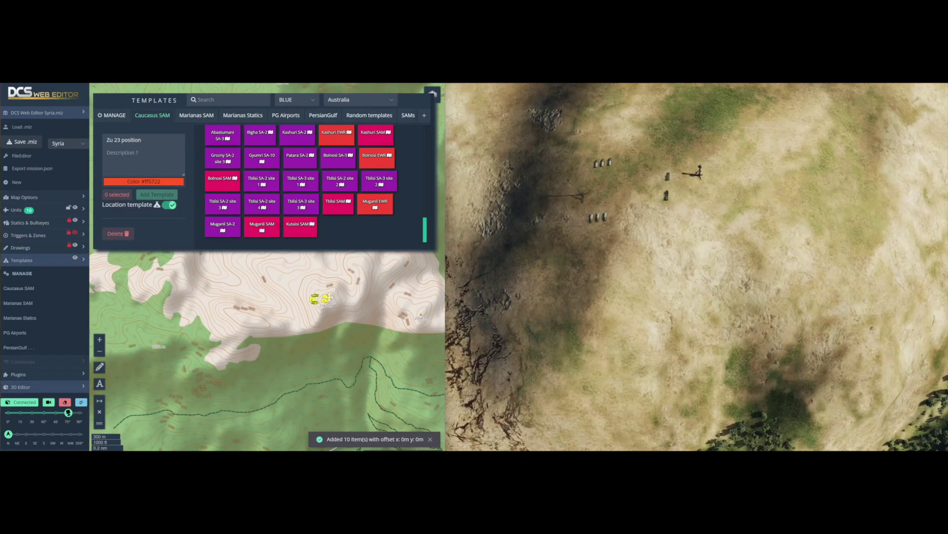
click(322, 292)
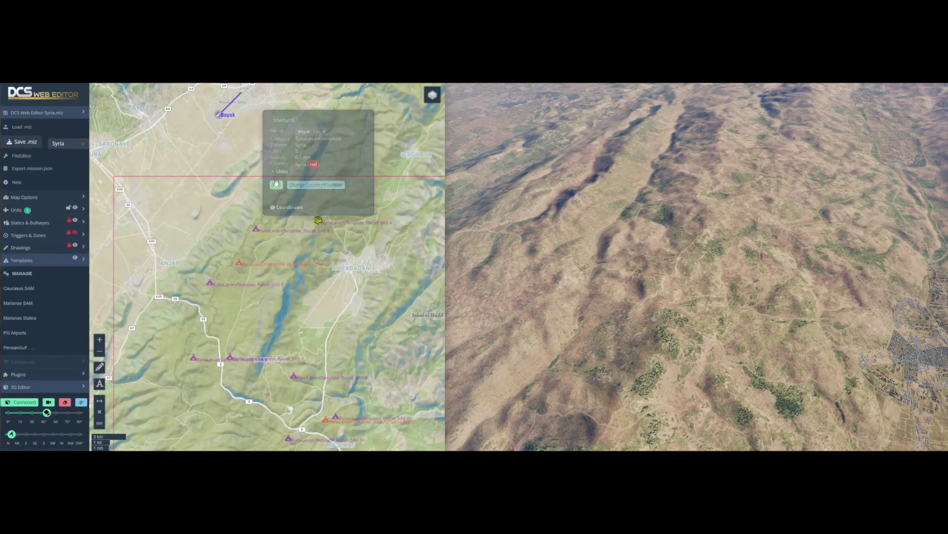
- Add the Rayak SAM template located in the hills northwest of Zabadani
click(276, 183)
scroll(312, 218, up, 5)
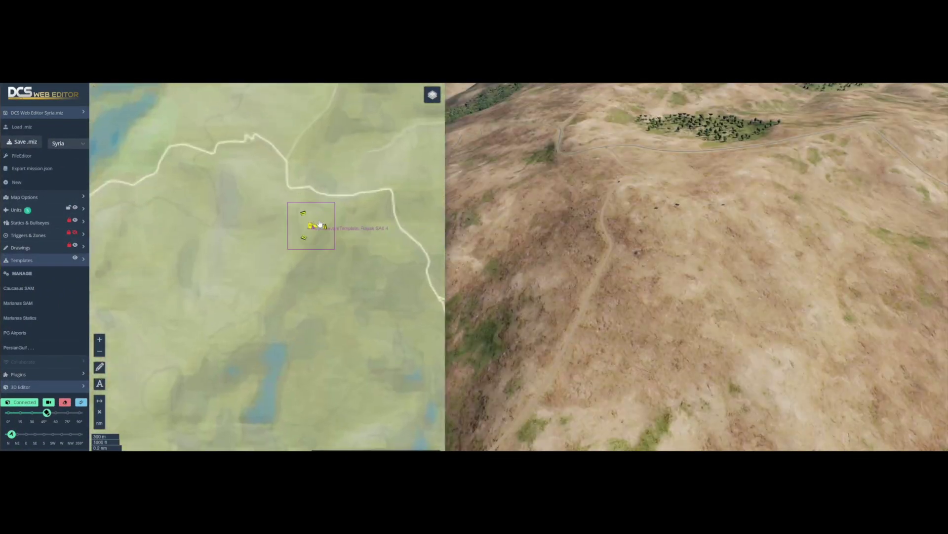
scroll(308, 222, down, 5)
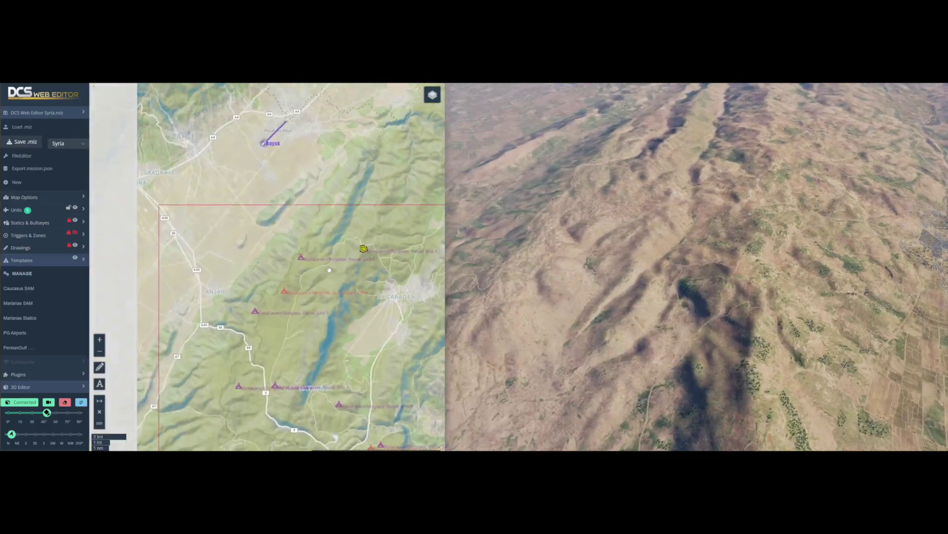
- Add the three neighbouring Rayak templates west and southwest of the first SAM site, down to Rayak SAM 6
click(301, 258)
click(259, 221)
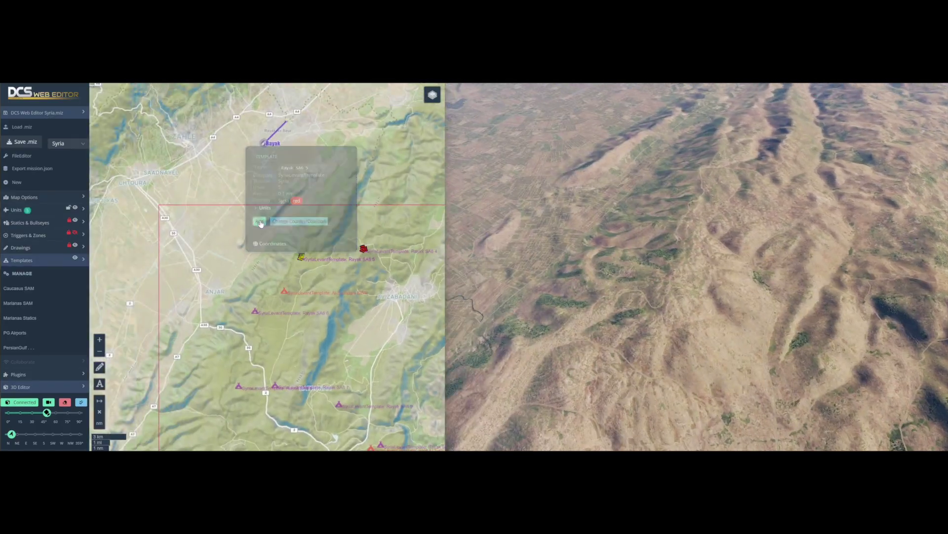
click(283, 291)
click(247, 256)
click(255, 311)
click(219, 275)
scroll(240, 314, up, 6)
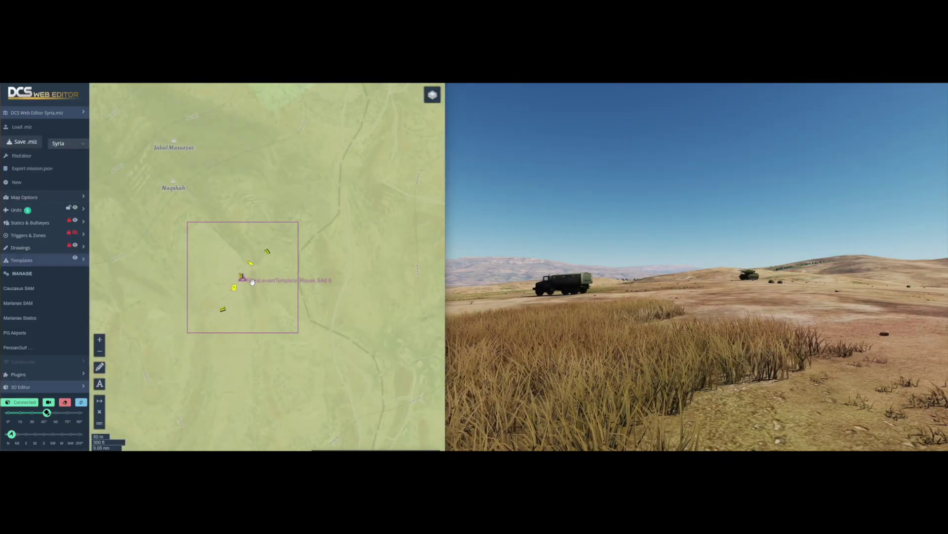
scroll(250, 284, down, 3)
scroll(251, 289, down, 3)
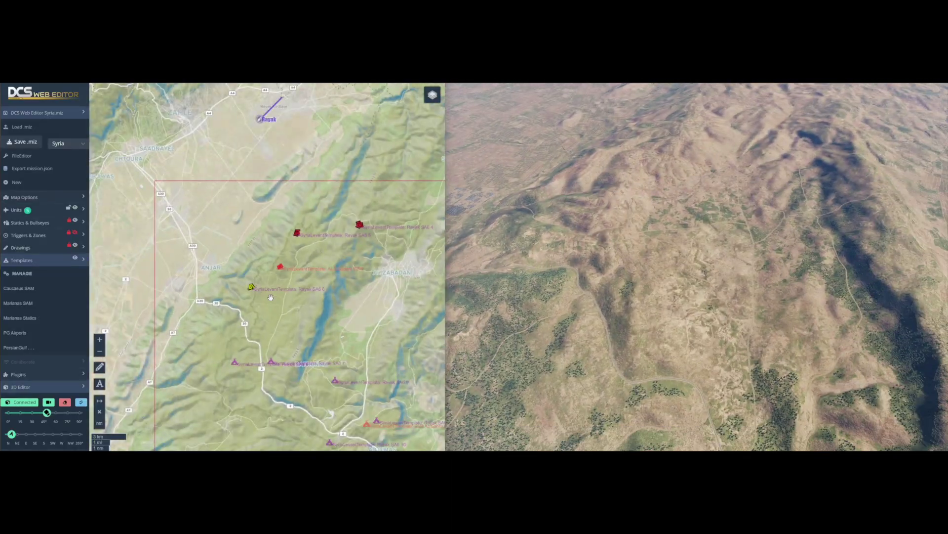
- Check the AA threat ranges around the placed Rayak sites and replace that overlay with World SAM Sites
mouse_move(426, 101)
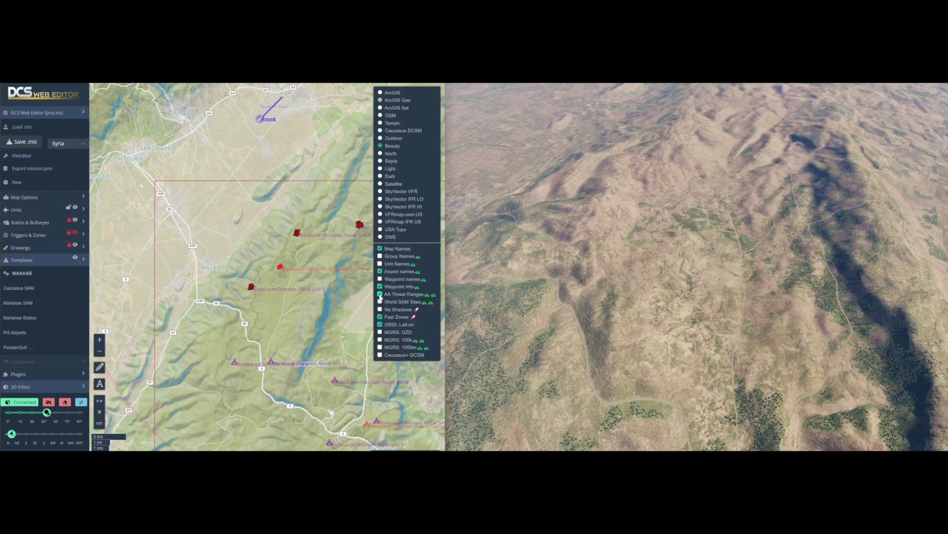
scroll(310, 285, down, 3)
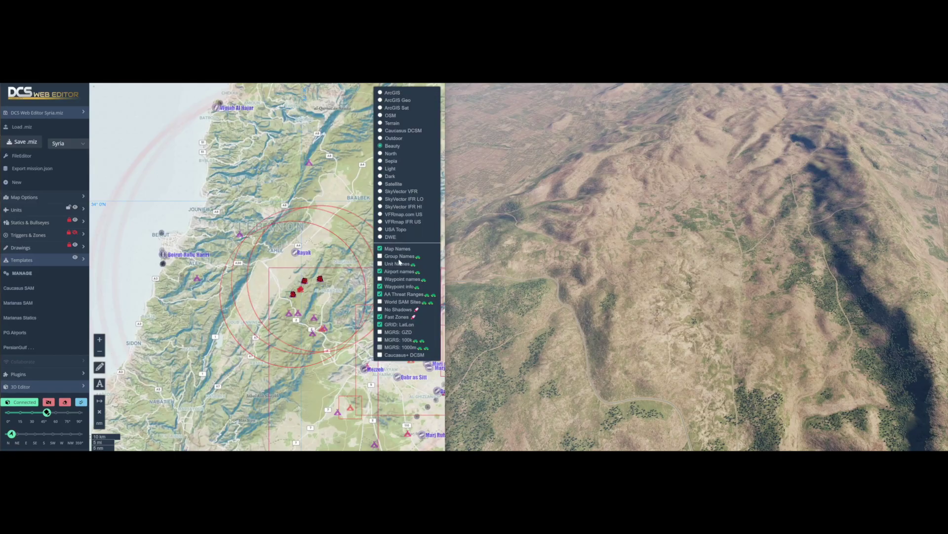
click(398, 294)
scroll(337, 289, down, 1)
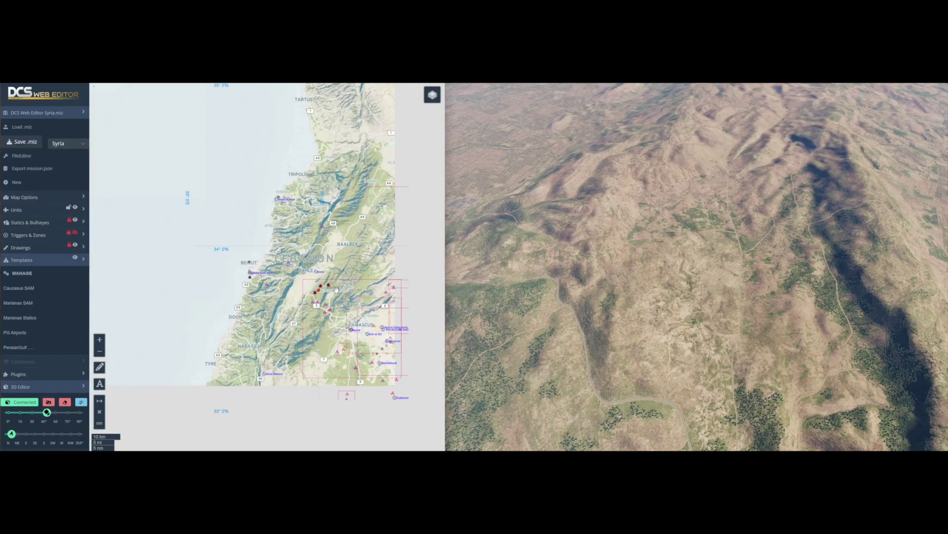
scroll(344, 271, down, 1)
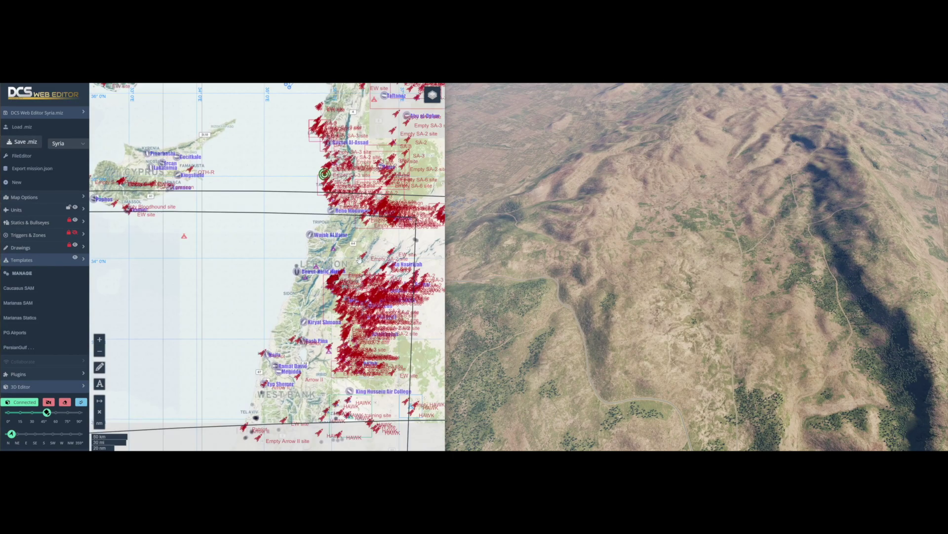
- Examine the world SAM site markers from Lebanon northward along the Syrian coast to Hatay
drag(388, 208, 344, 297)
scroll(344, 298, up, 2)
scroll(344, 298, down, 1)
drag(269, 208, 297, 366)
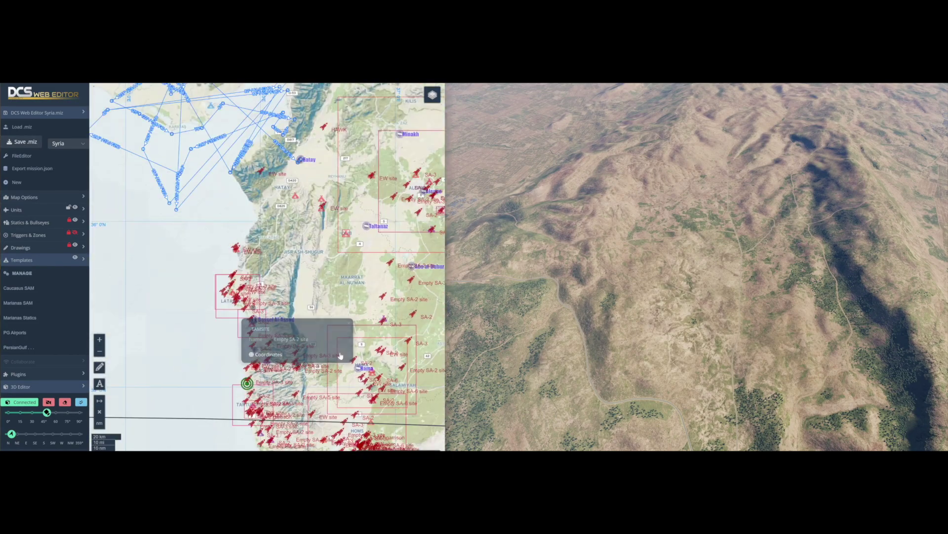
- Survey the world SAM site markers across northern Syria, Cyprus and southern Turkey
scroll(346, 326, down, 2)
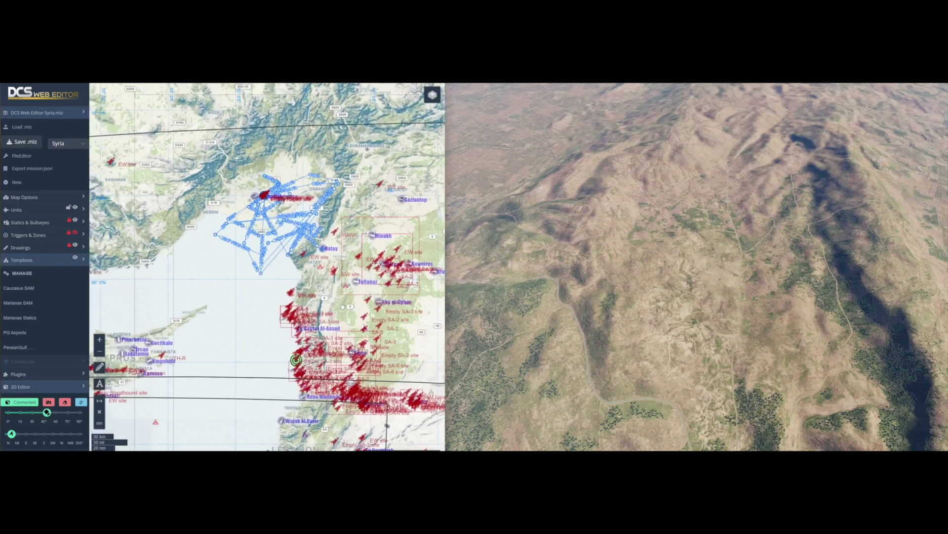
drag(249, 359, 307, 264)
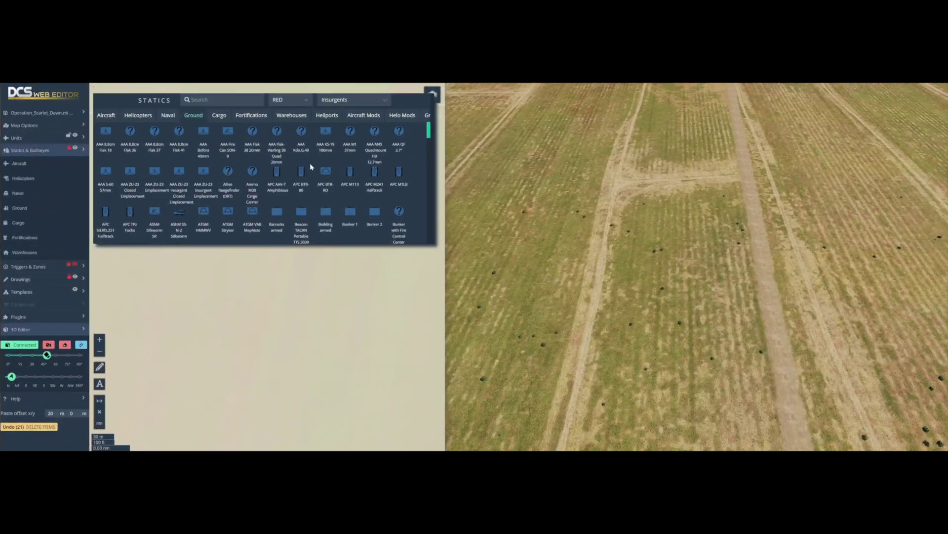
- Place a static APC BTR-80 in the field and paste three copies in a row at 20 m horizontal spacing
click(212, 336)
key(ctrl+c)
key(ctrl+v)
key(ctrl+v)
key(ctrl+v)
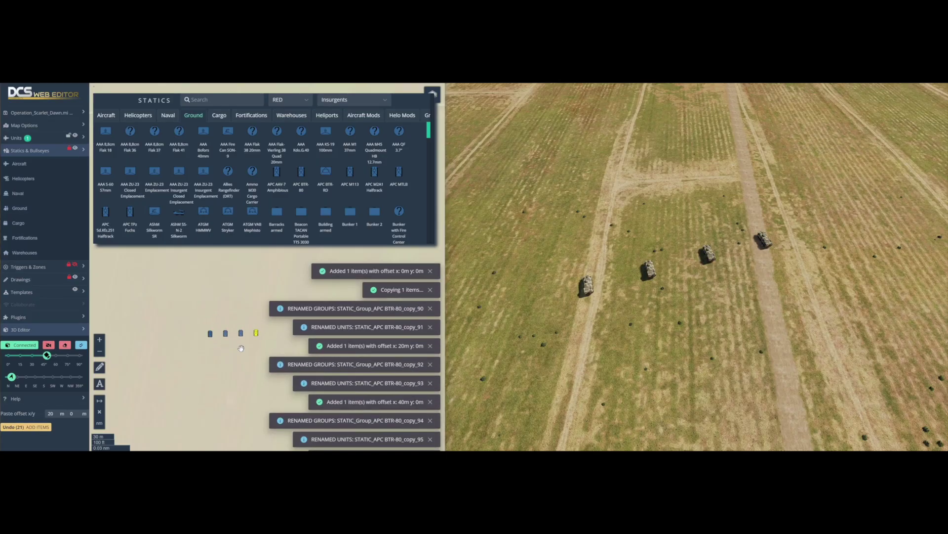
- Copy the row of four BTR-80s with paste offset x 0 m, y 20 m, and paste two further rows
shift+drag(263, 293, 197, 350)
drag(75, 413, 66, 419)
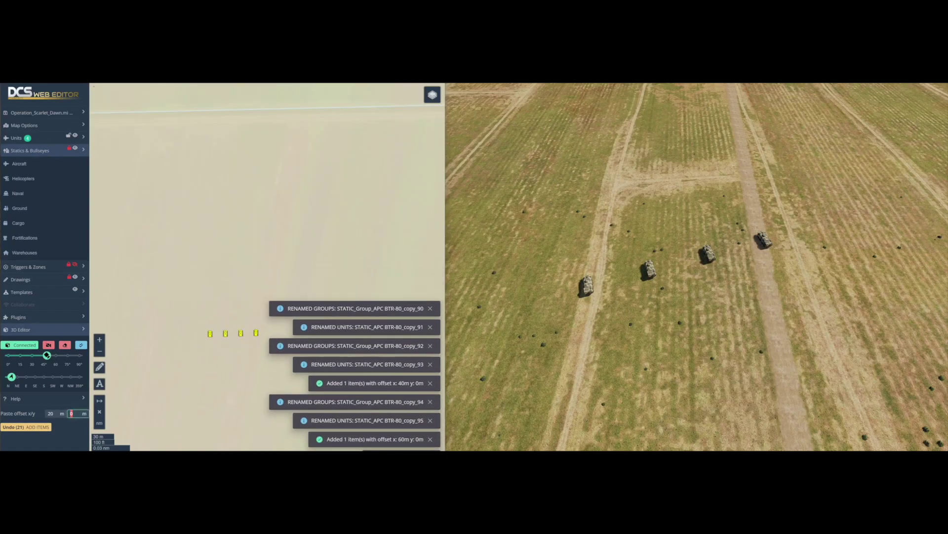
text(20)
double_click(50, 413)
text(0)
key(ctrl+c)
key(ctrl+v)
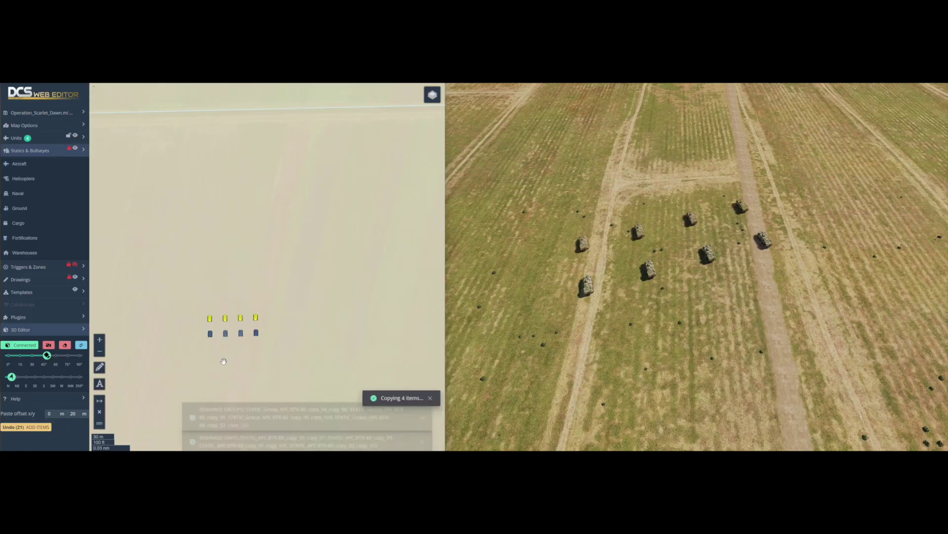
scroll(233, 326, up, 2)
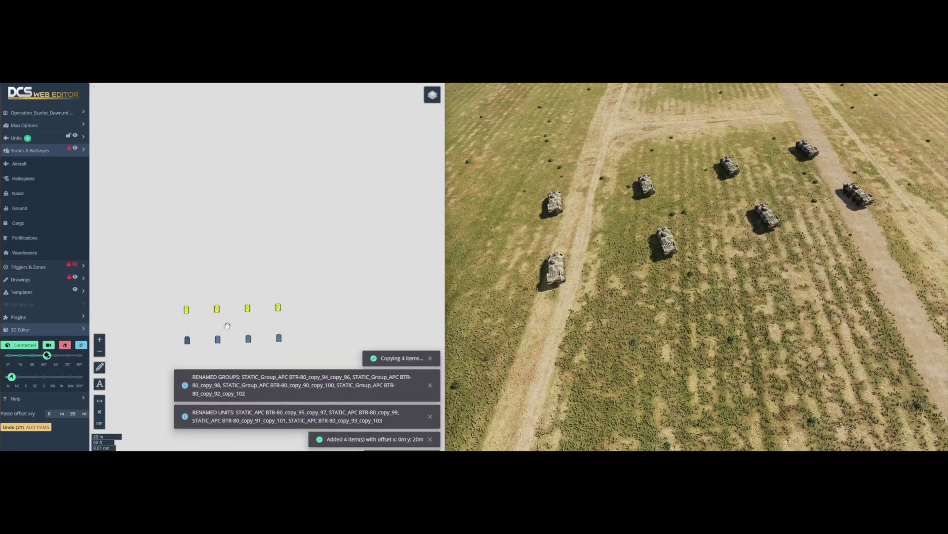
key(ctrl+v)
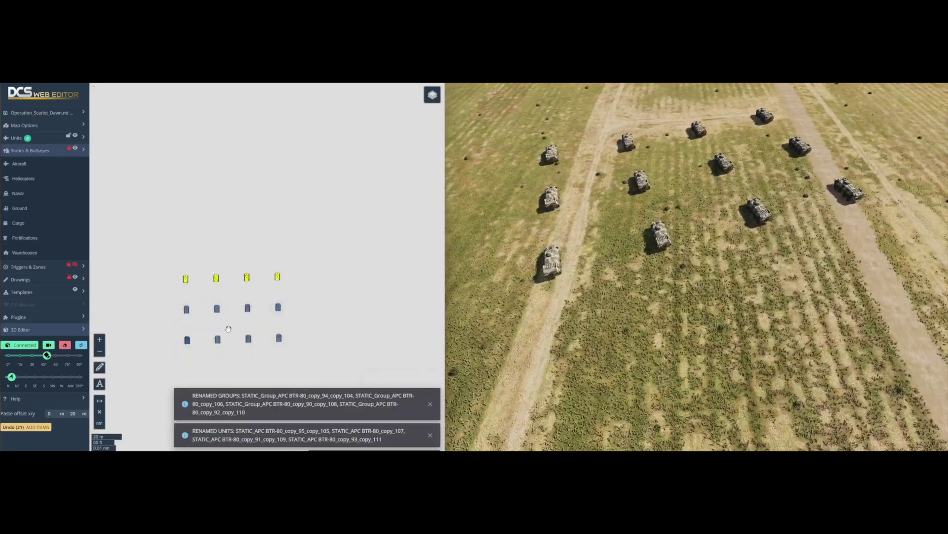
- Select all twelve BTR-80s and arrange them in a single line running roughly north to south
scroll(230, 321, down, 2)
click(230, 318)
shift+drag(183, 280, 302, 375)
key(l)
drag(207, 320, 214, 367)
- Rotate the lined-up BTR-80s slightly toward the north-northeast and shift the whole line a little eastward
key(r)
drag(219, 211, 235, 214)
click(228, 230)
shift+drag(163, 196, 275, 403)
key(r)
drag(229, 211, 235, 204)
click(237, 218)
shift+drag(165, 194, 262, 401)
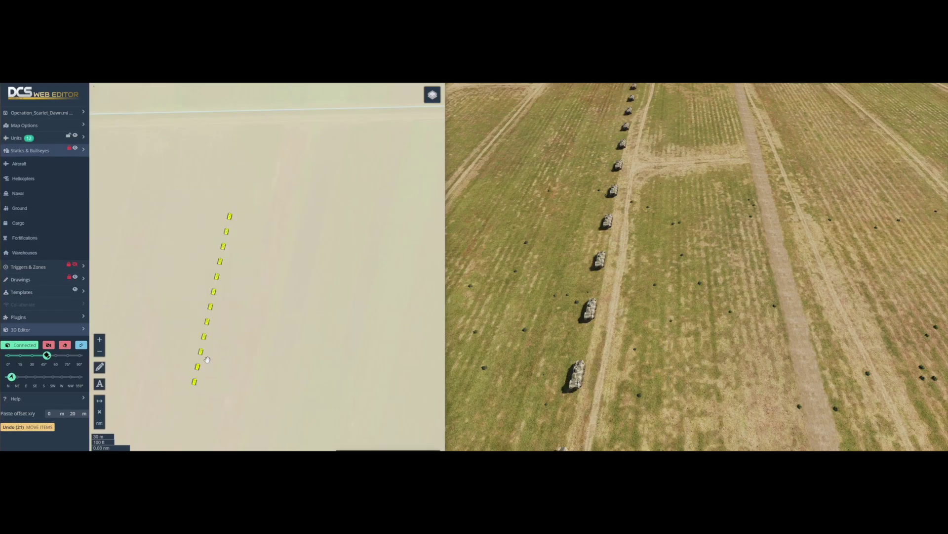
drag(200, 352, 207, 356)
scroll(222, 353, down, 1)
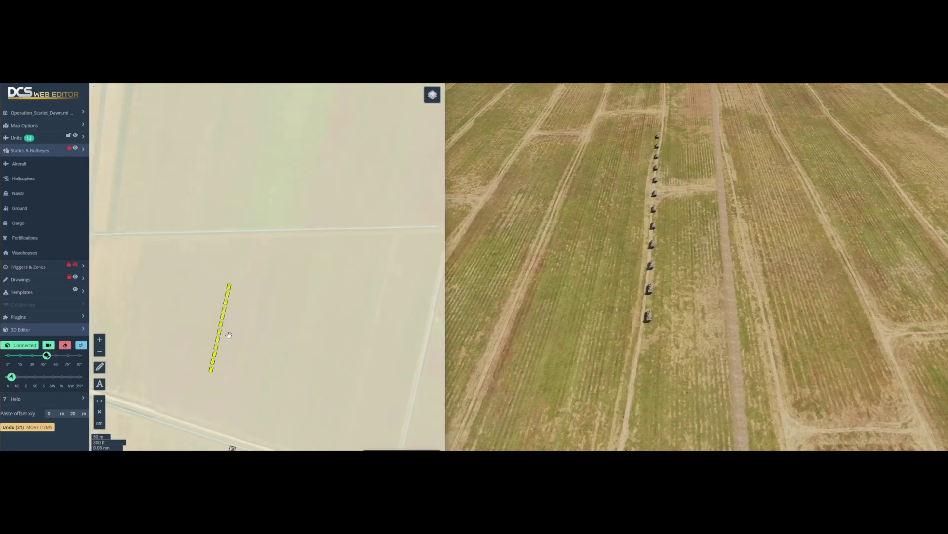
- Rearrange the twelve BTR-80s from the line into a three-by-four grid with 20 m spacing
shift+drag(193, 276, 265, 382)
scroll(217, 354, up, 1)
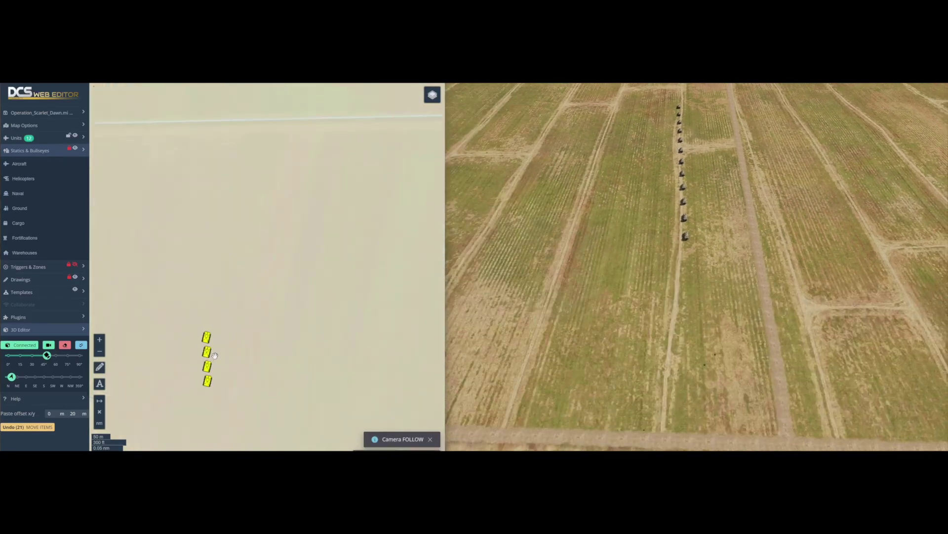
key(g)
drag(222, 350, 221, 348)
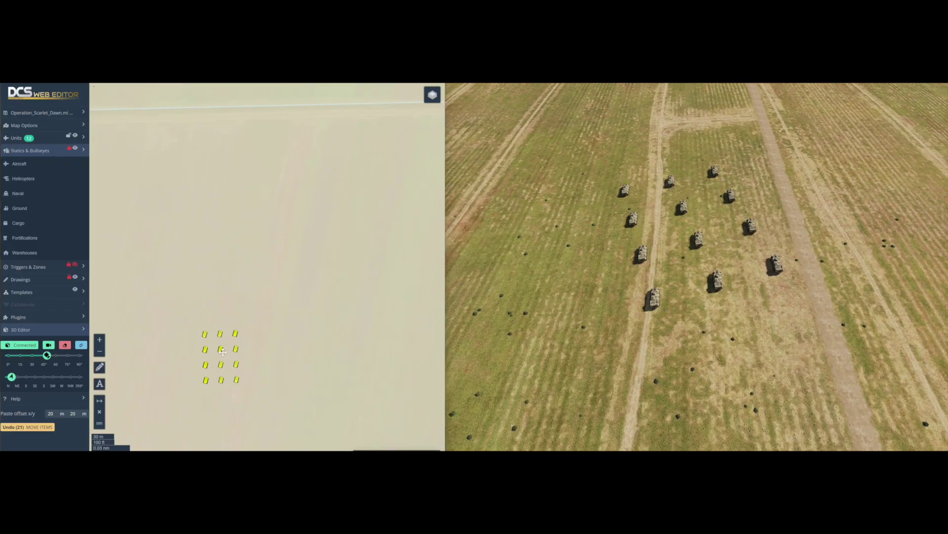
- Randomize the rotation and positions of the twelve BTR-80s using the 20 m offsets
key(shift+p)
key(shift+p)
key(shift+p)
key(shift+p)
key(shift+p)
key(shift+p)
key(shift+p)
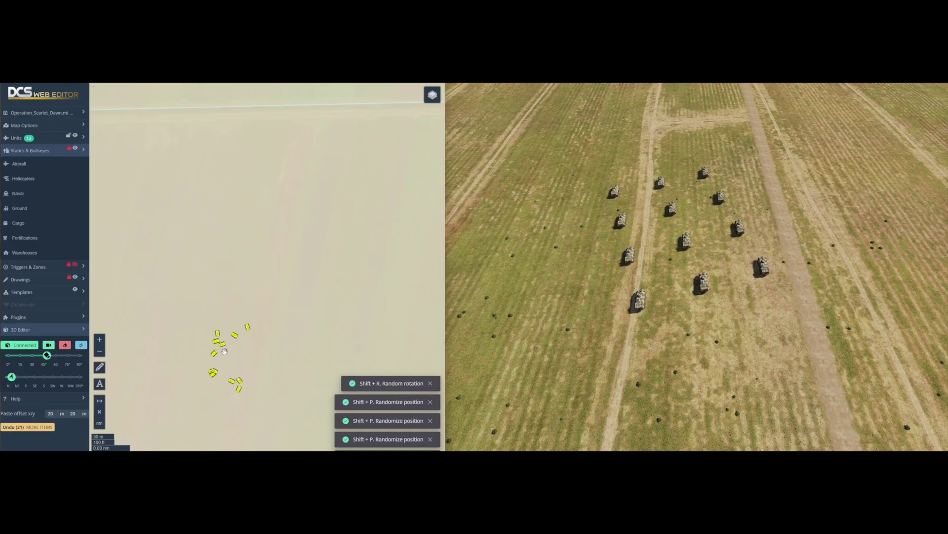
- Set both paste offsets to 50 m and randomize the BTR-80s' positions over the wider area
double_click(53, 412)
text(5)
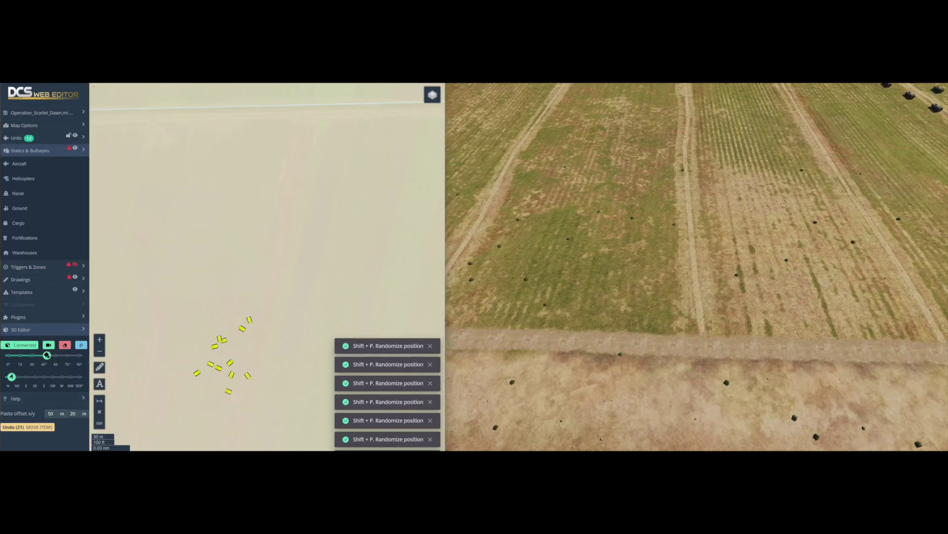
key(Tab)
text(50)
key(shift+p)
key(shift+p)
key(shift+p)
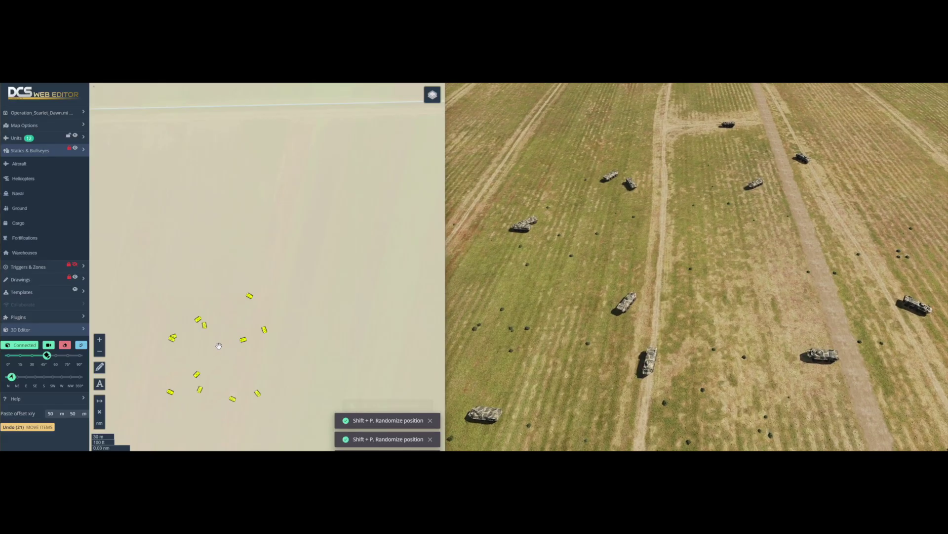
- Align the scattered BTR-80s to a grid at 50 m spacing, and tighten the grid to 10 m
key(shift+g)
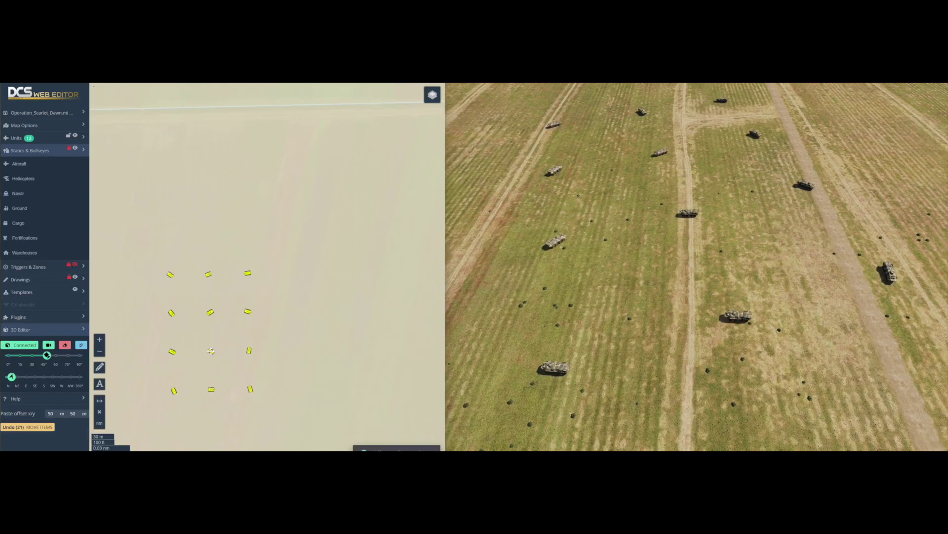
key(shift+g)
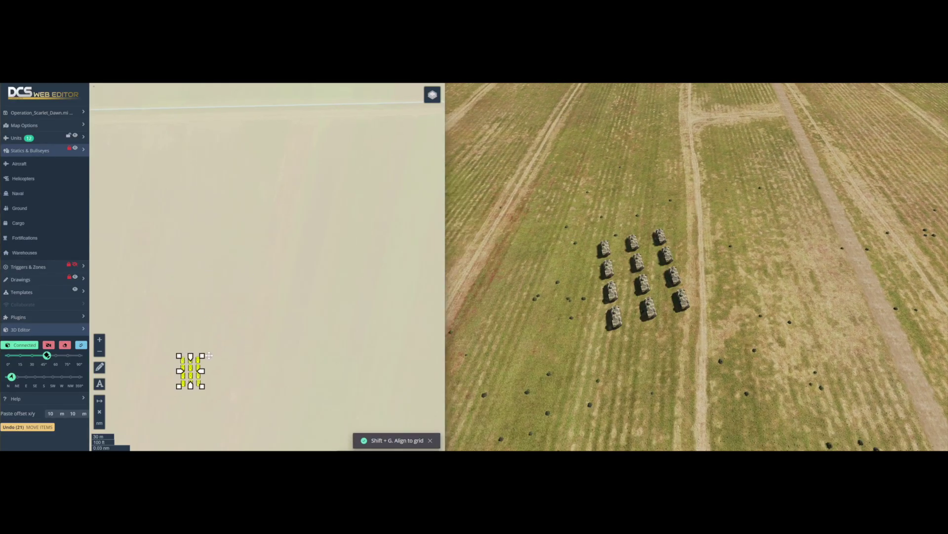
- Scale up the BTR-80 grid with the transform box to spread the vehicles apart, and reselect all twelve
drag(210, 355, 223, 408)
key(Escape)
key(shift+t)
drag(204, 354, 280, 253)
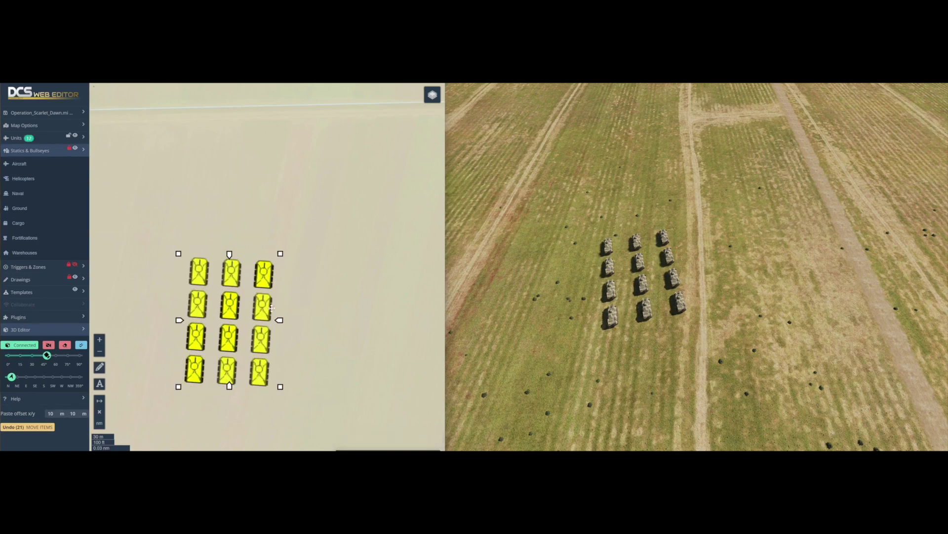
key(Escape)
shift+drag(172, 250, 277, 383)
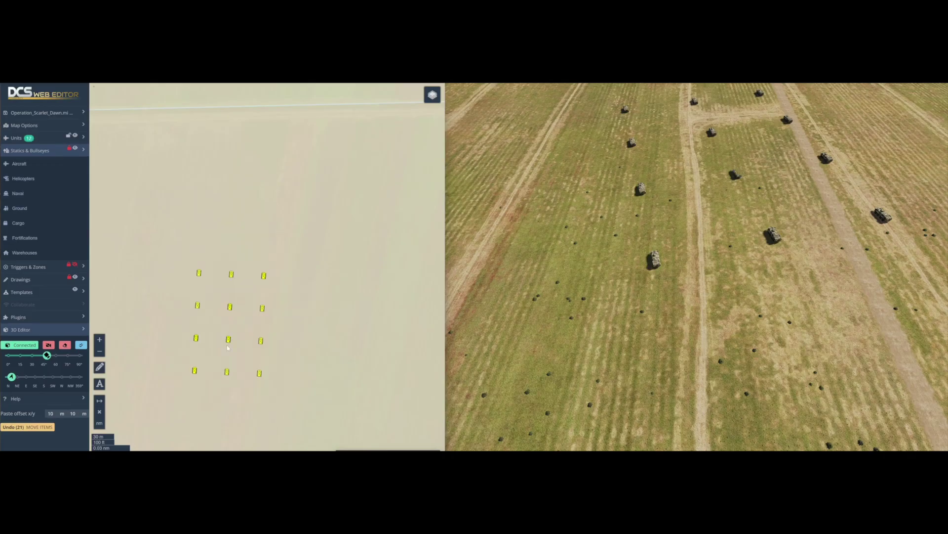
- Move the spread BTR-80 formation slightly south and scale it down with the transform box
drag(229, 339, 218, 373)
key(shift+t)
drag(258, 410, 201, 347)
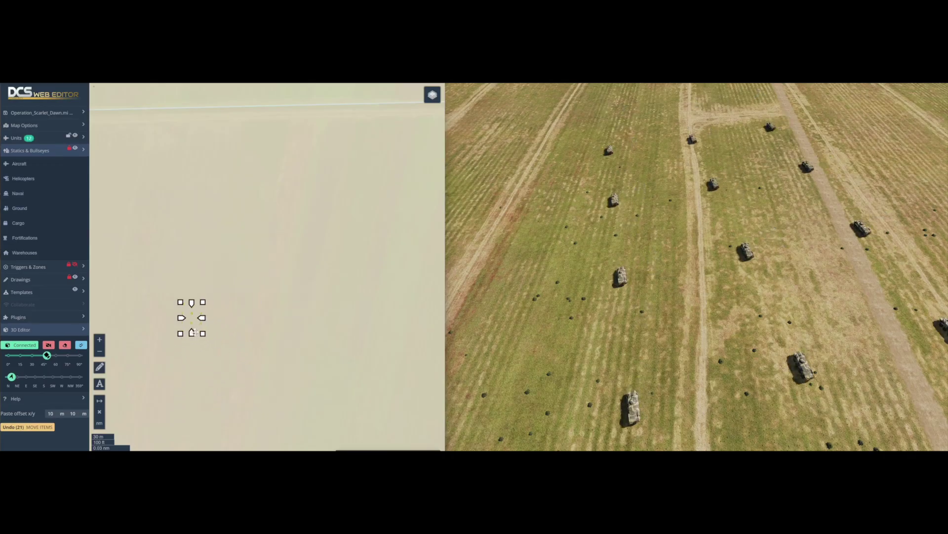
click(201, 347)
drag(163, 265, 207, 333)
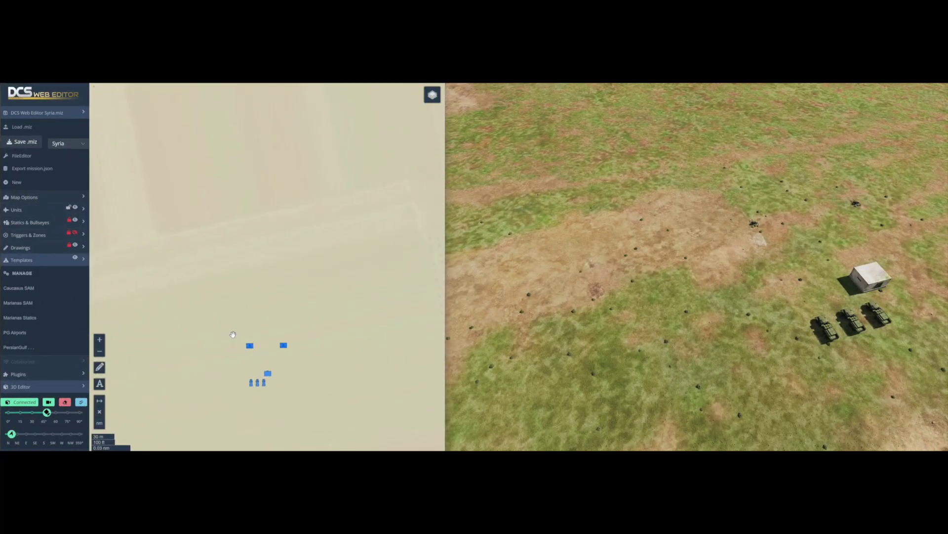
- Select the six units of the gun position and create a new template category named test, opening it
click(254, 371)
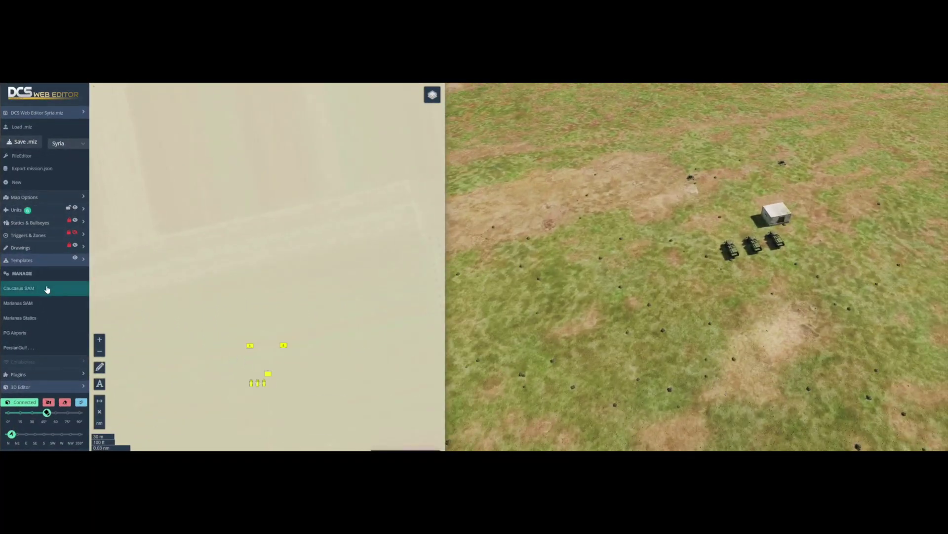
click(38, 275)
click(139, 350)
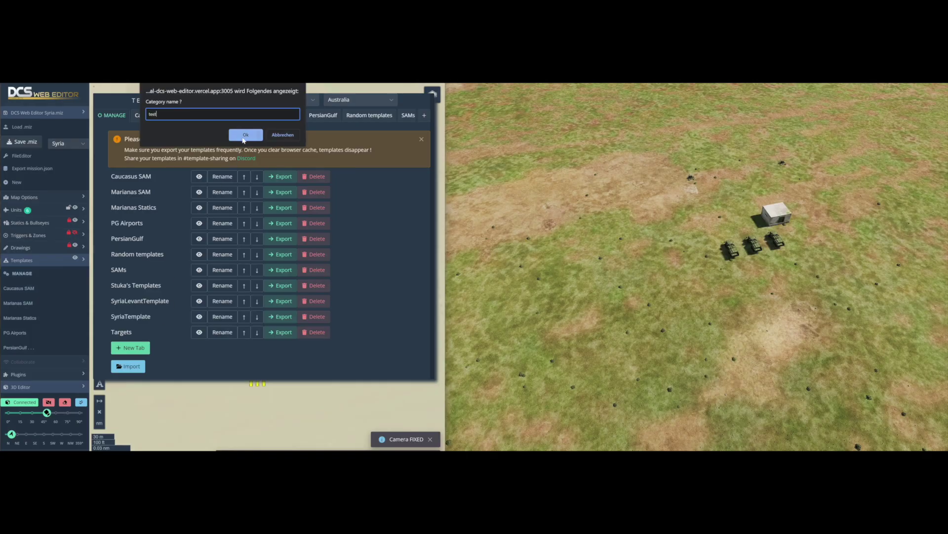
click(246, 135)
scroll(328, 117, down, 3)
click(385, 118)
- Save the selected units as a location template named Zu 23 position with colour #ff5722
drag(168, 139, 91, 129)
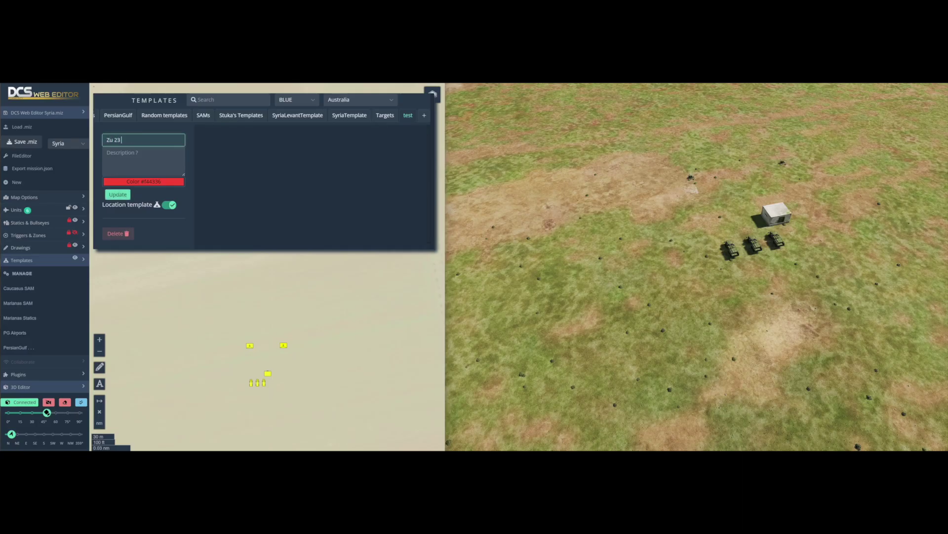
click(152, 183)
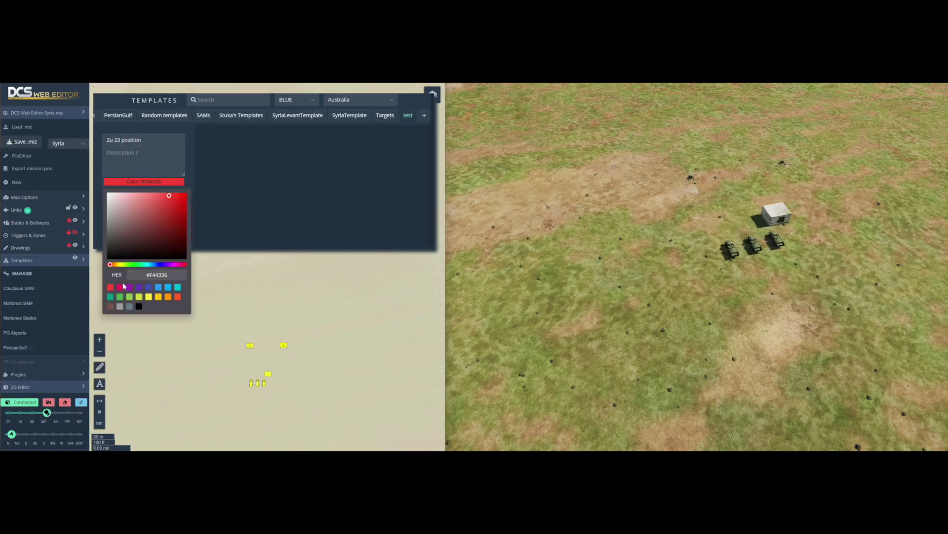
click(176, 297)
click(165, 182)
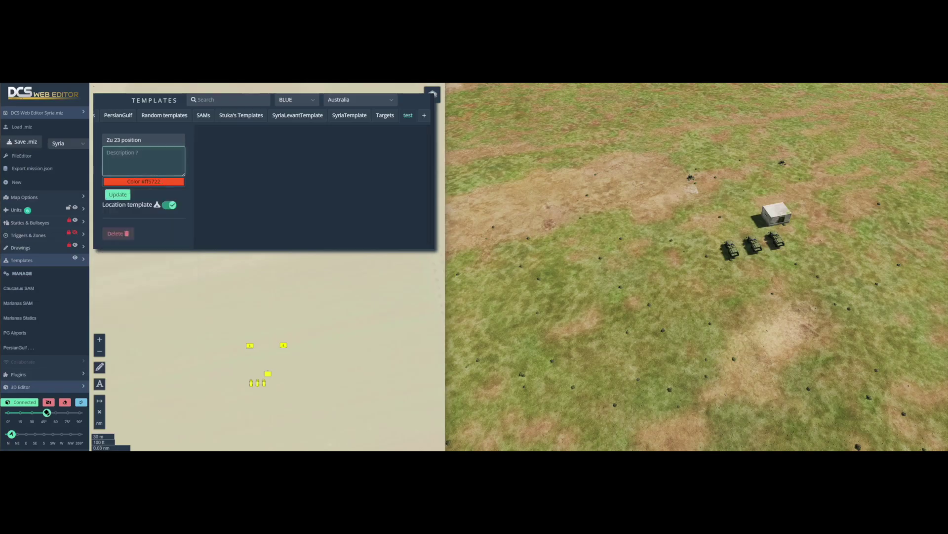
click(160, 195)
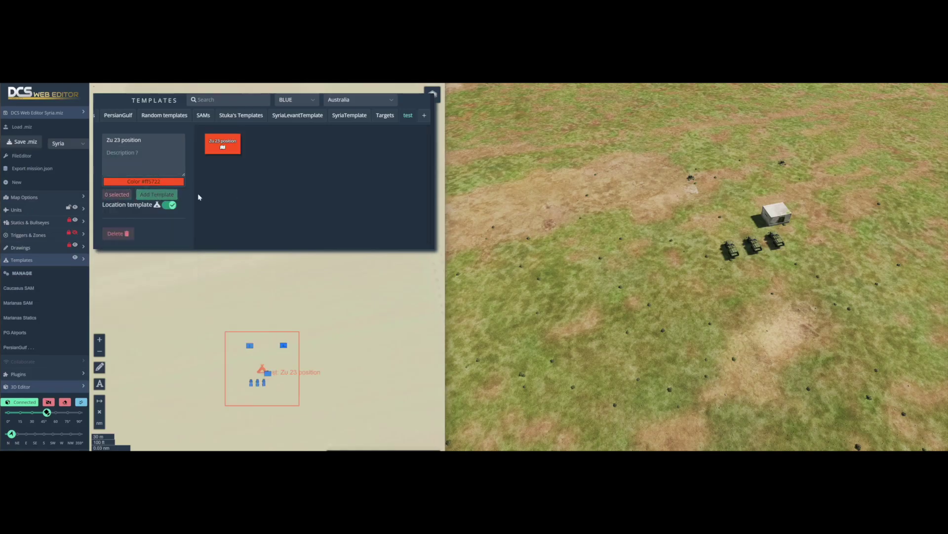
- Select the six original units inside the Zu 23 position outline and delete them
click(248, 270)
drag(227, 326, 316, 409)
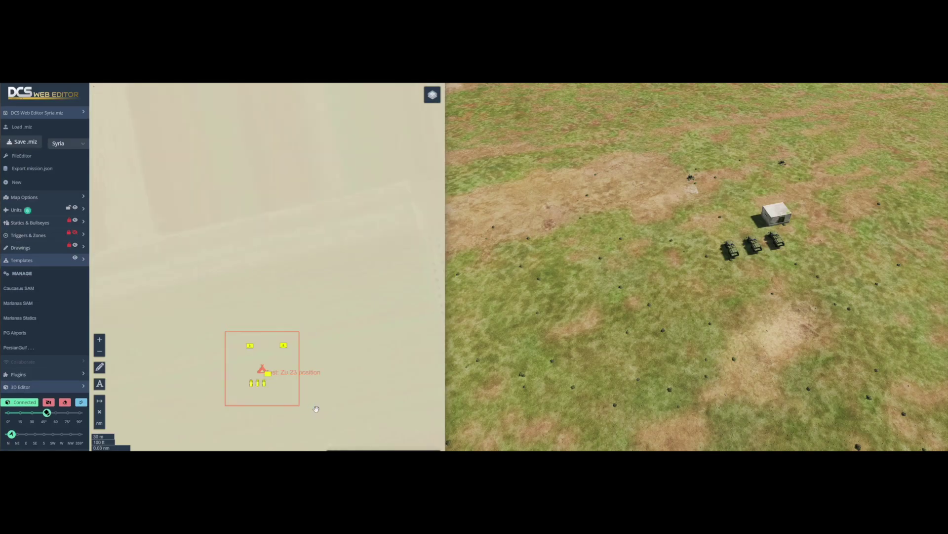
key(Delete)
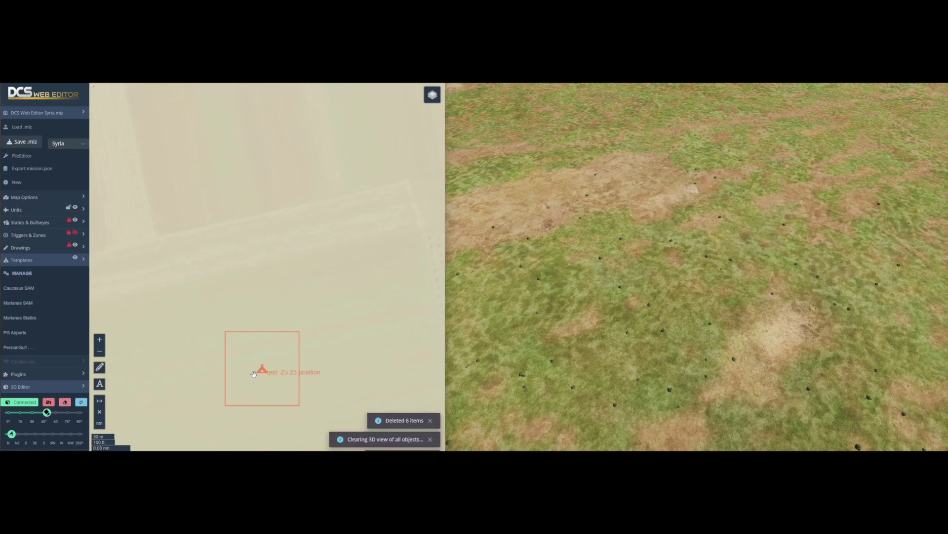
- Add the Zu 23 position template's units back from its map marker and inspect them in the 3D view
click(264, 372)
click(219, 334)
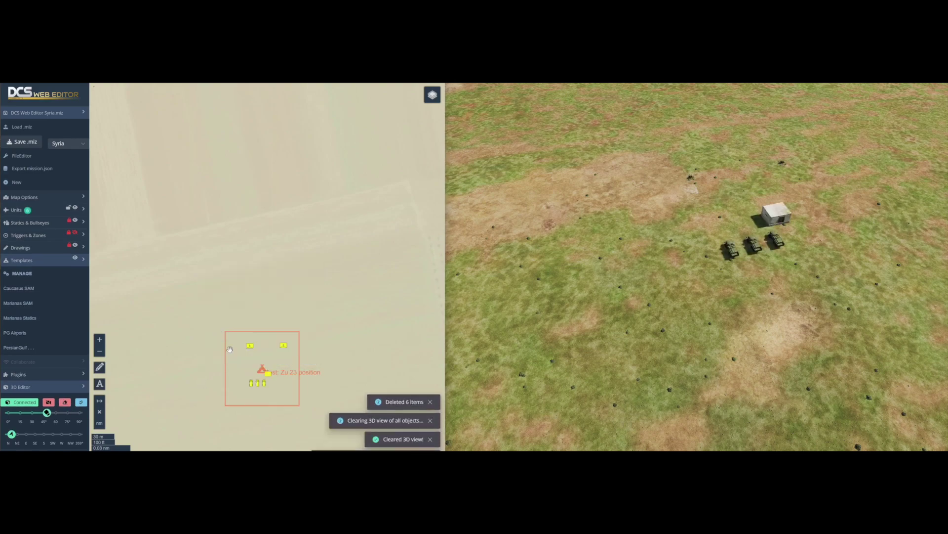
scroll(275, 369, up, 1)
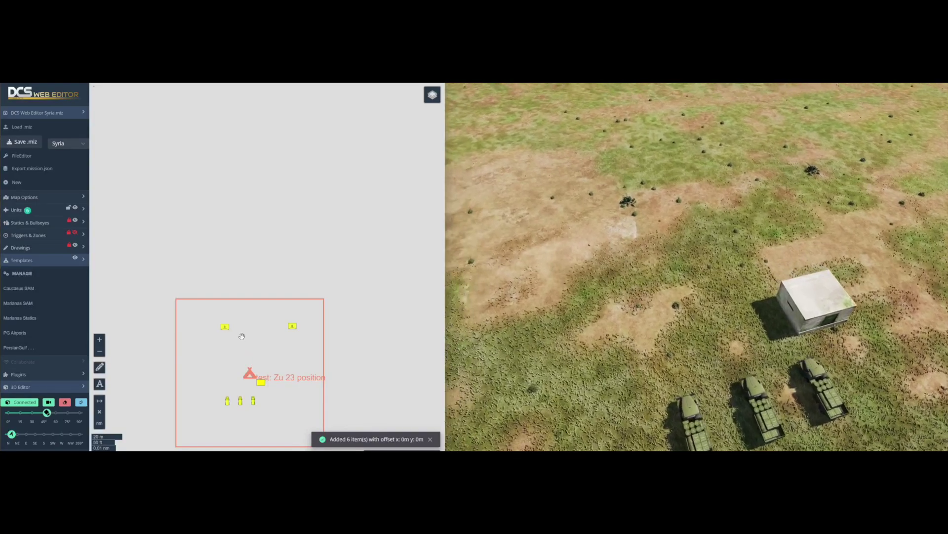
scroll(242, 331, up, 1)
scroll(210, 318, down, 1)
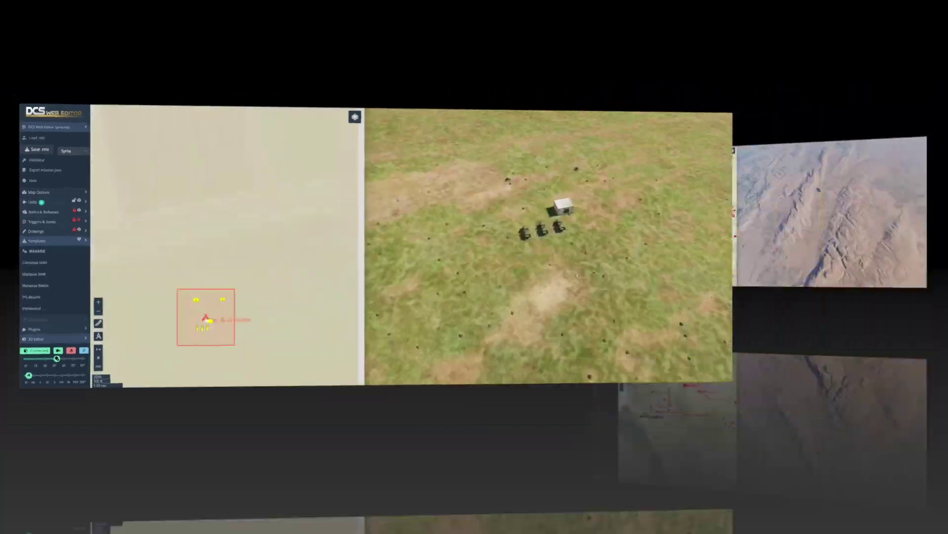
- Place the L shaped FOB from the Random templates category in the field south of the diagonal road
scroll(458, 305, up, 6)
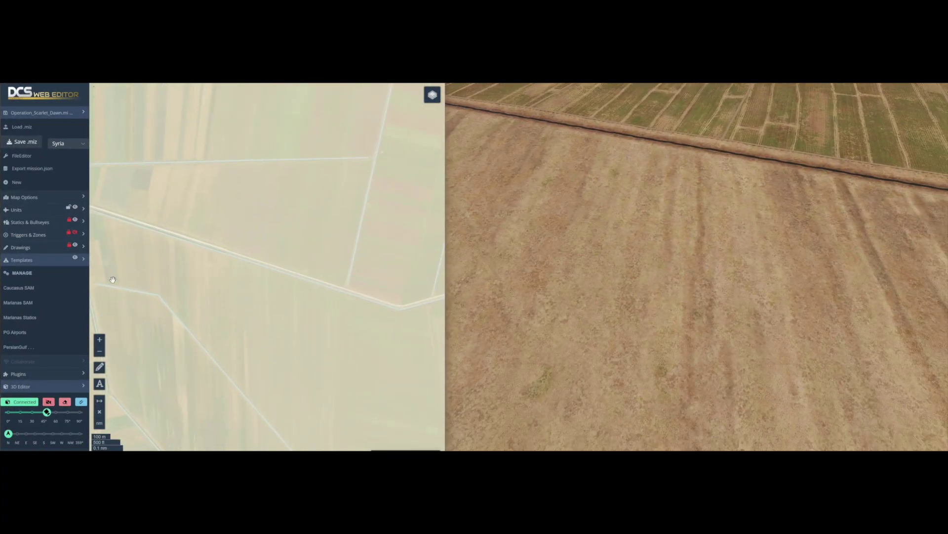
click(72, 285)
click(360, 119)
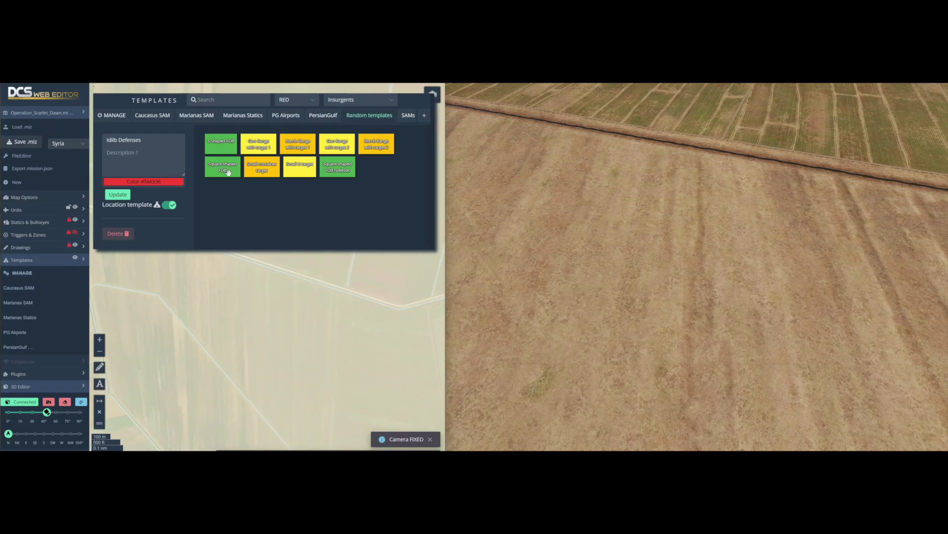
drag(258, 290, 259, 292)
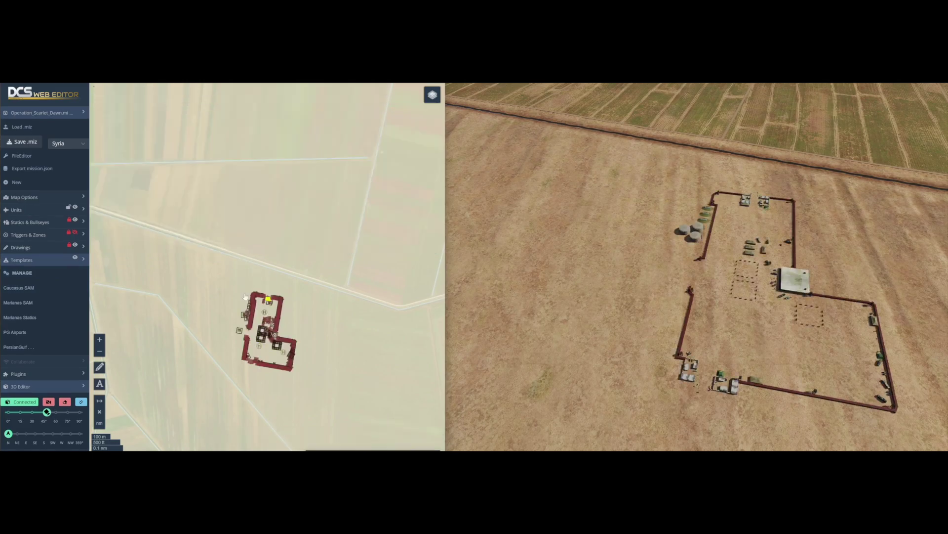
- Rotate the whole L shaped base about 90° clockwise and move it north beside the road
drag(300, 286, 325, 382)
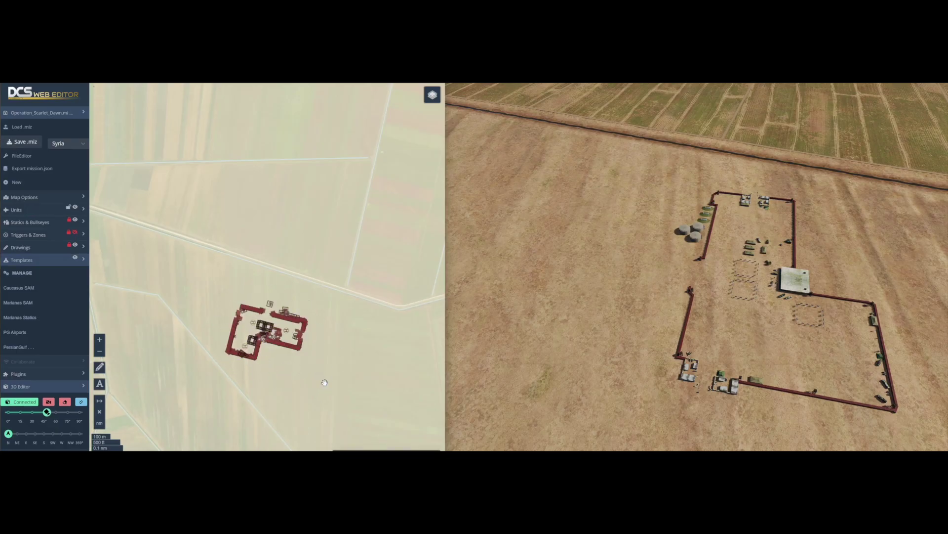
click(278, 339)
drag(279, 340, 276, 306)
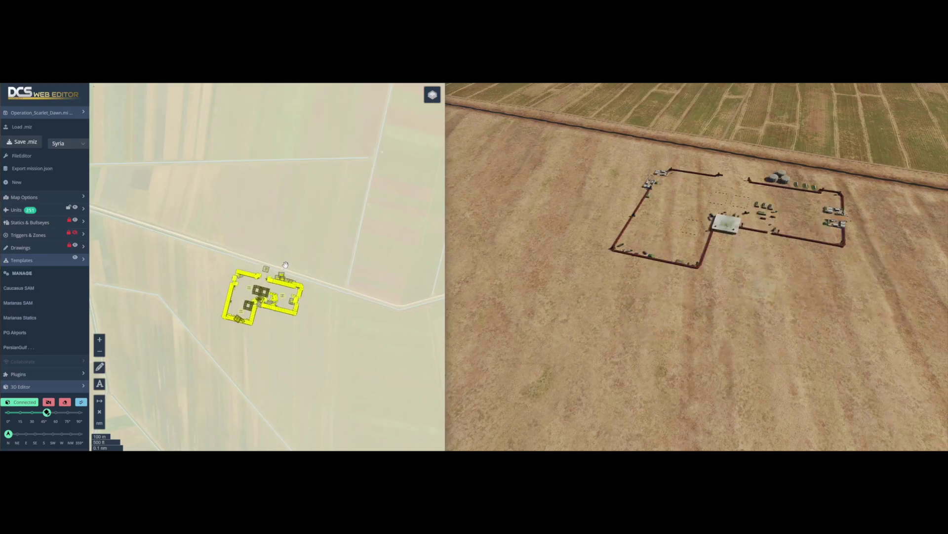
- Inspect the relocated base in the 3D view, fixing the camera and turning its heading to south
scroll(286, 265, up, 2)
click(245, 301)
scroll(245, 302, up, 1)
scroll(247, 299, down, 1)
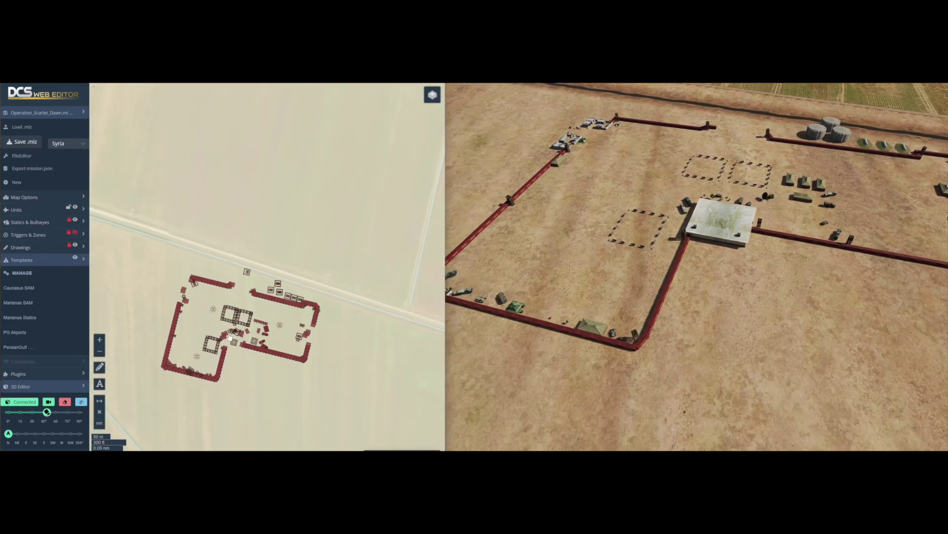
scroll(228, 332, down, 2)
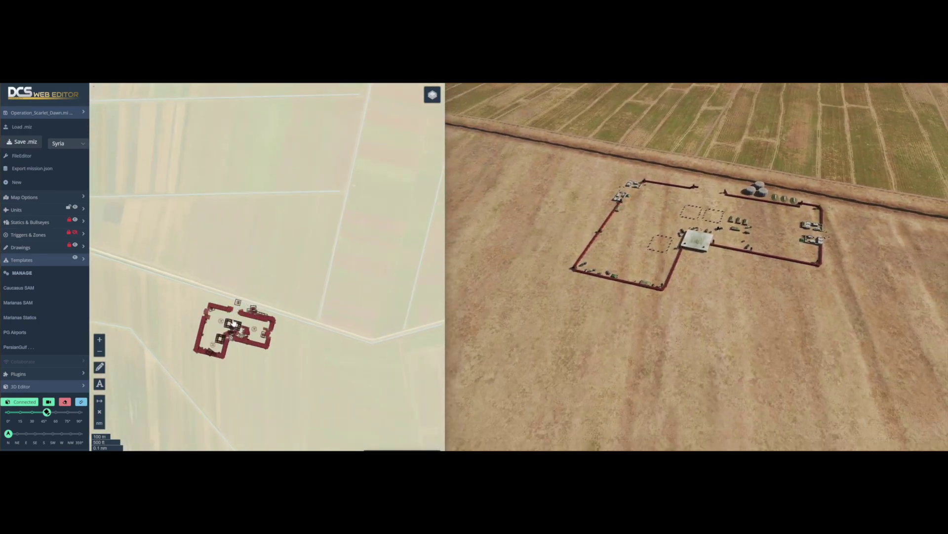
click(49, 401)
mouse_move(8, 433)
mouse_down()
mouse_move(43, 443)
mouse_move(12, 421)
mouse_up()
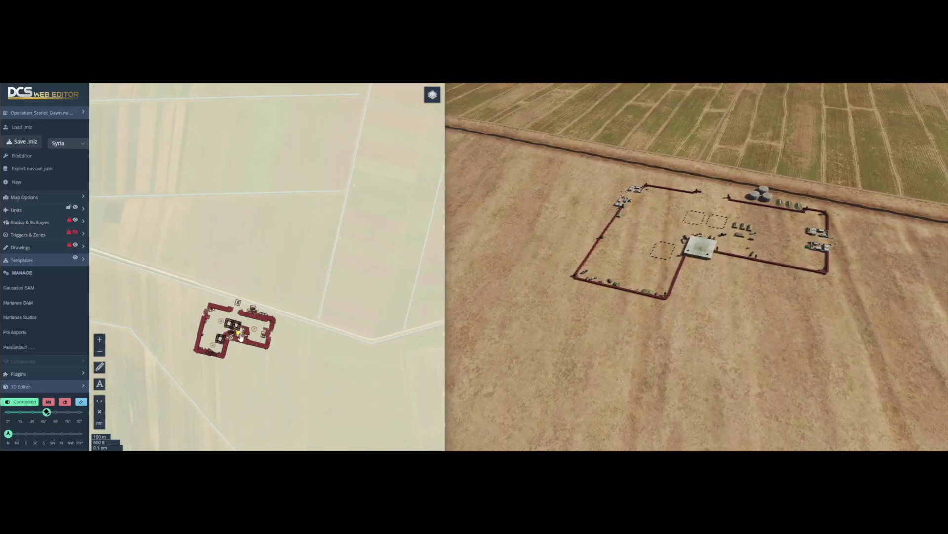
scroll(242, 333, up, 2)
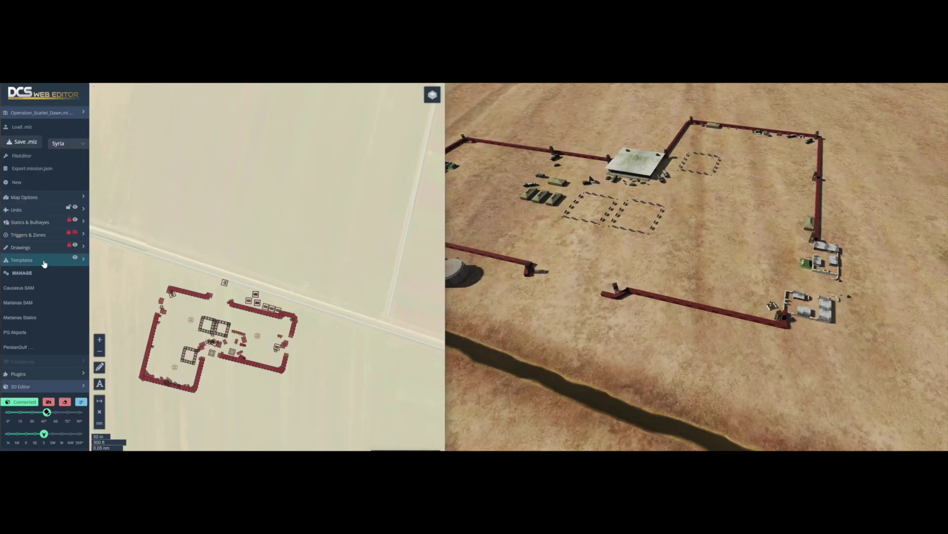
- Place a static helicopter on the base's single southern landing pad
click(43, 262)
click(37, 223)
click(32, 251)
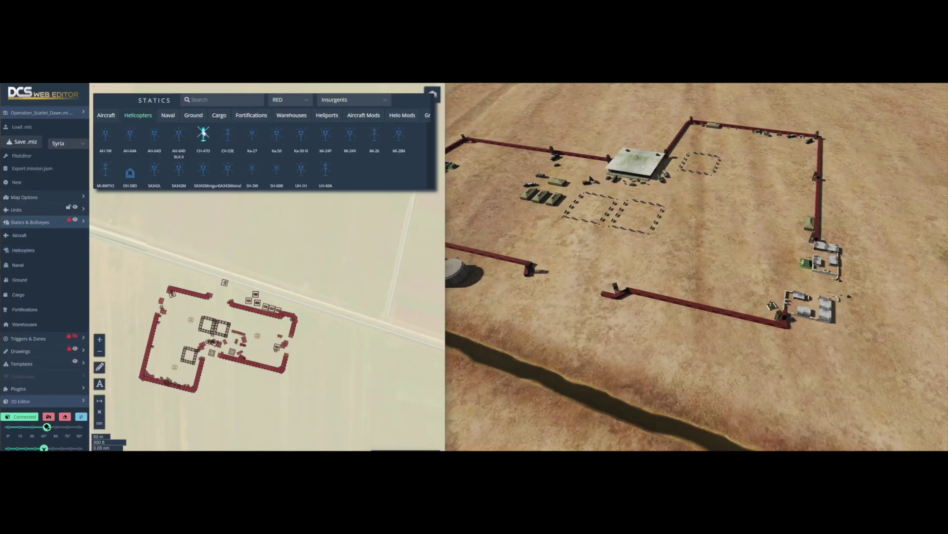
click(187, 353)
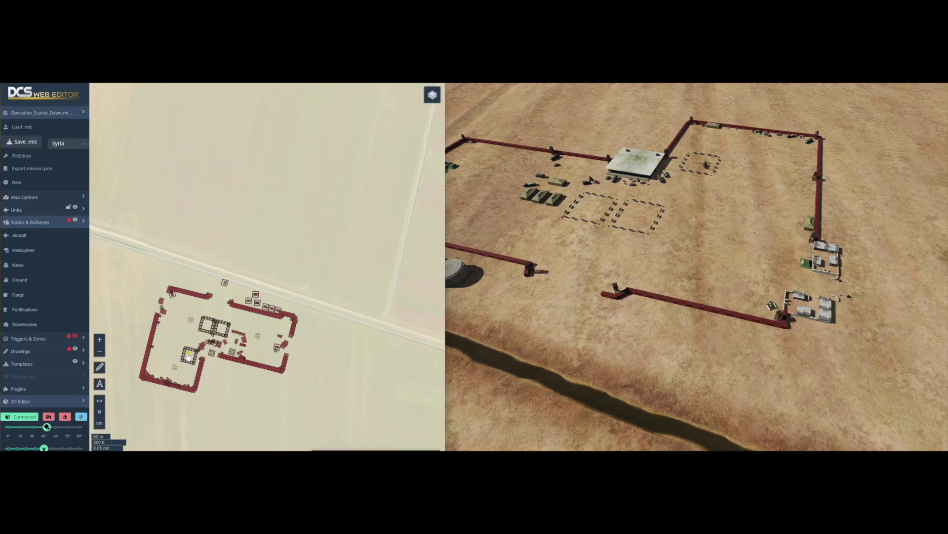
- Place another static helicopter on the western of the two adjoining landing pads
click(30, 250)
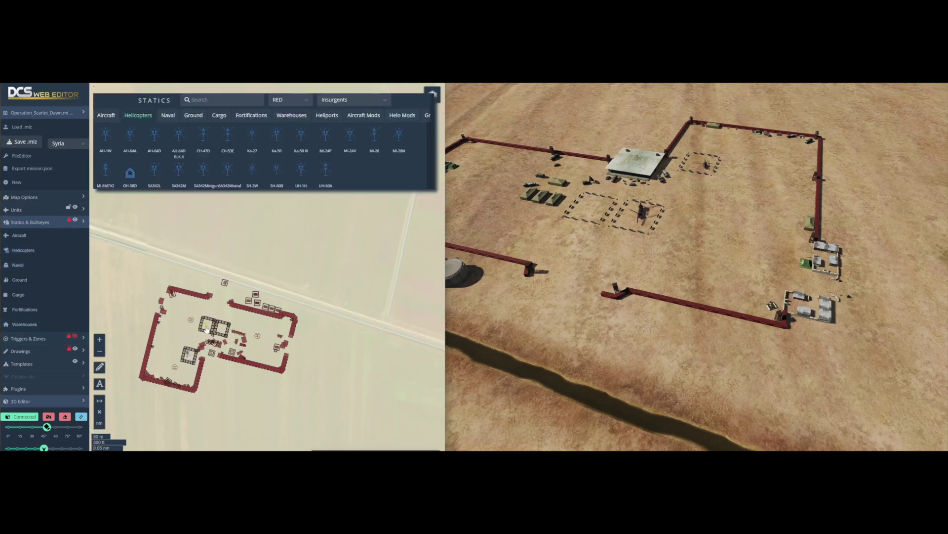
click(206, 328)
scroll(205, 328, up, 3)
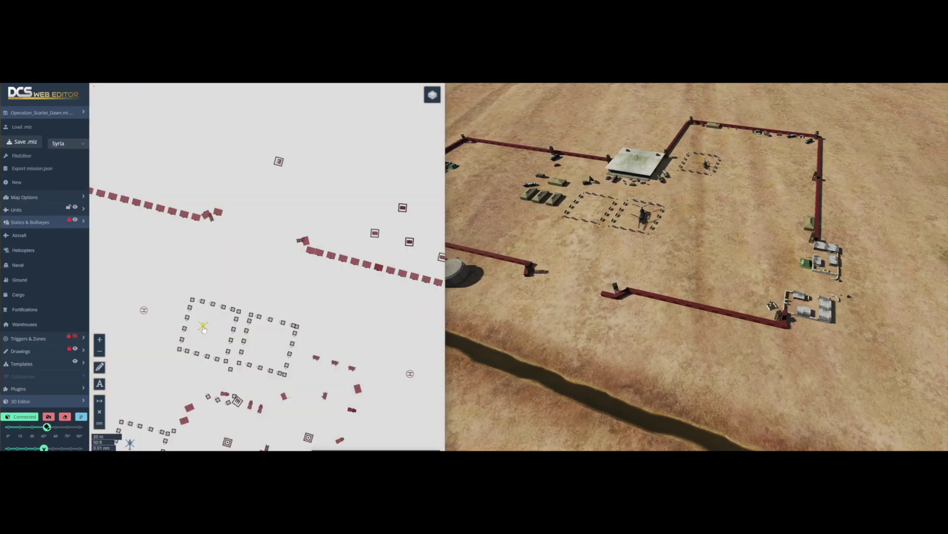
click(206, 328)
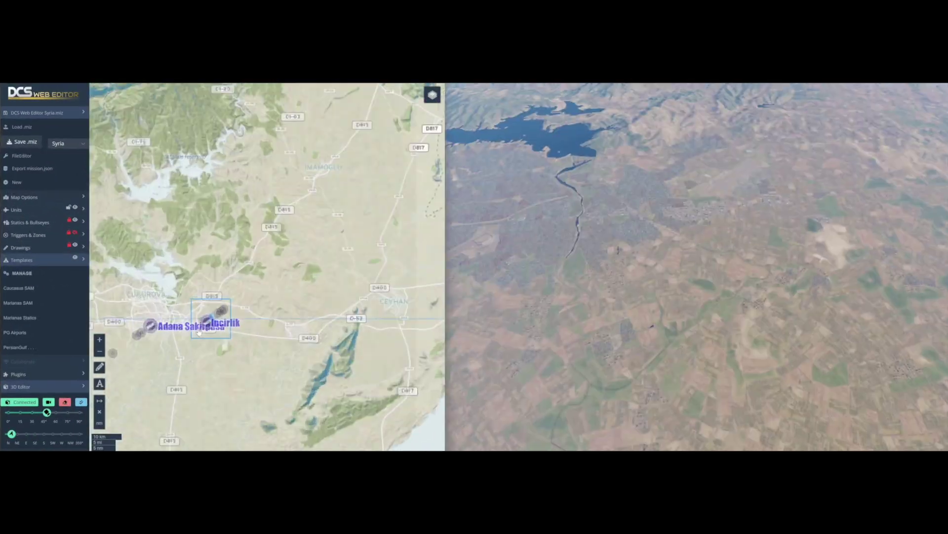
- Open the Incirlik location template from its marker on the airbase and add its units to the mission
click(199, 331)
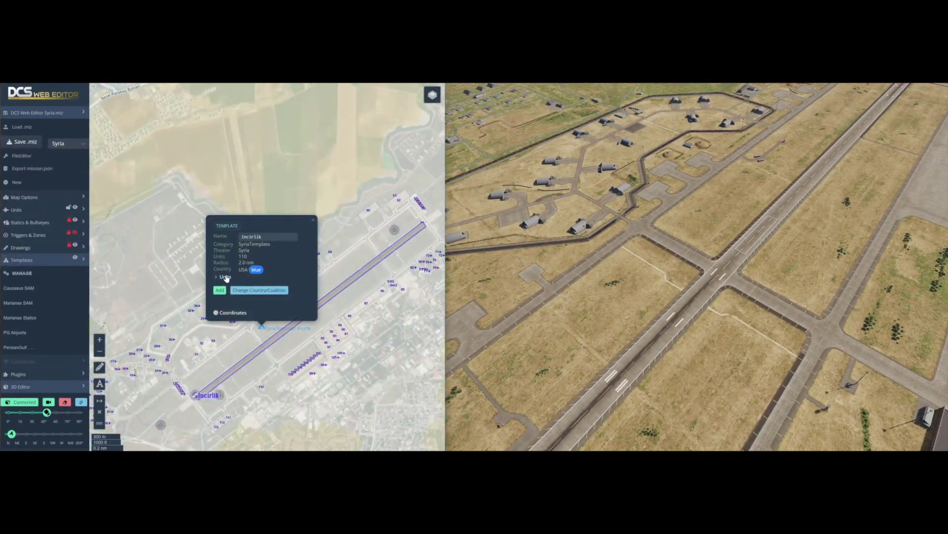
click(223, 276)
click(224, 96)
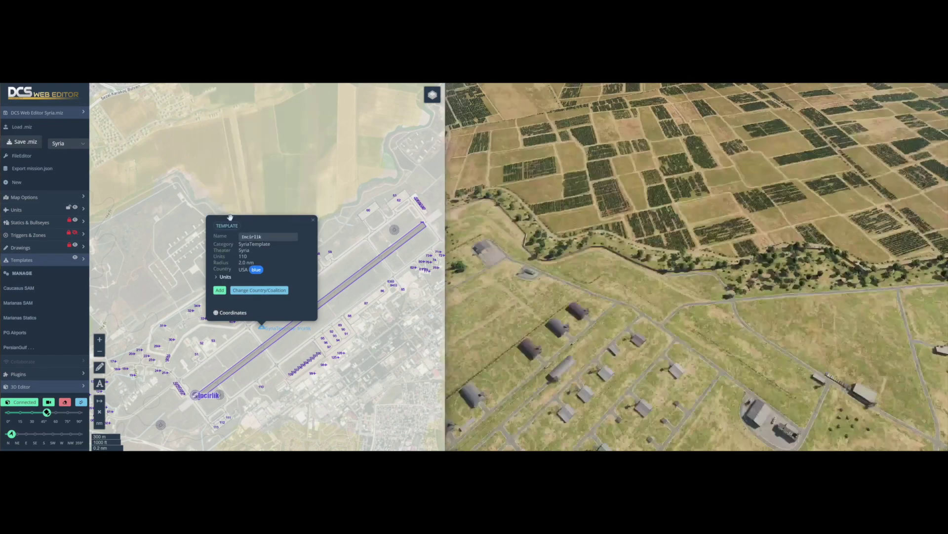
click(220, 289)
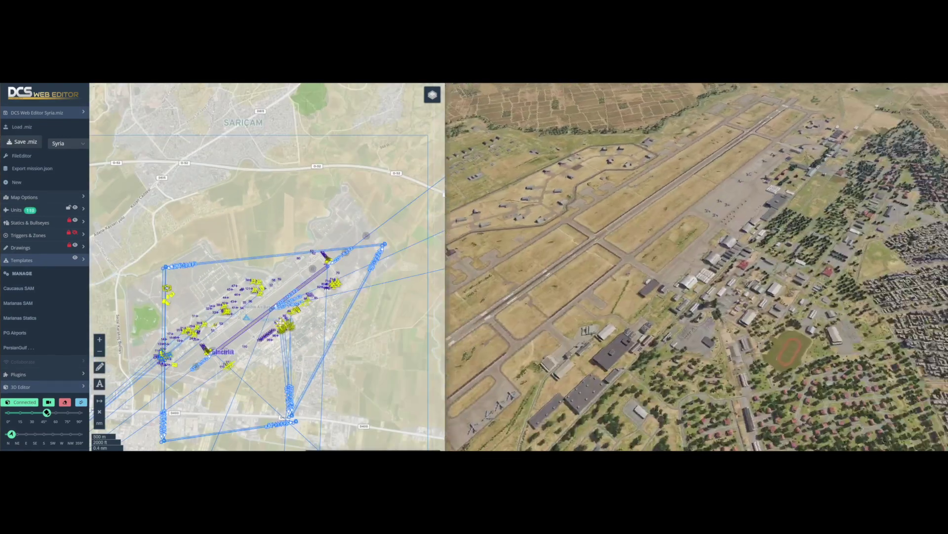
- Examine the units placed around Incirlik airbase at ramp level and from above in the 3D view
scroll(282, 322, up, 3)
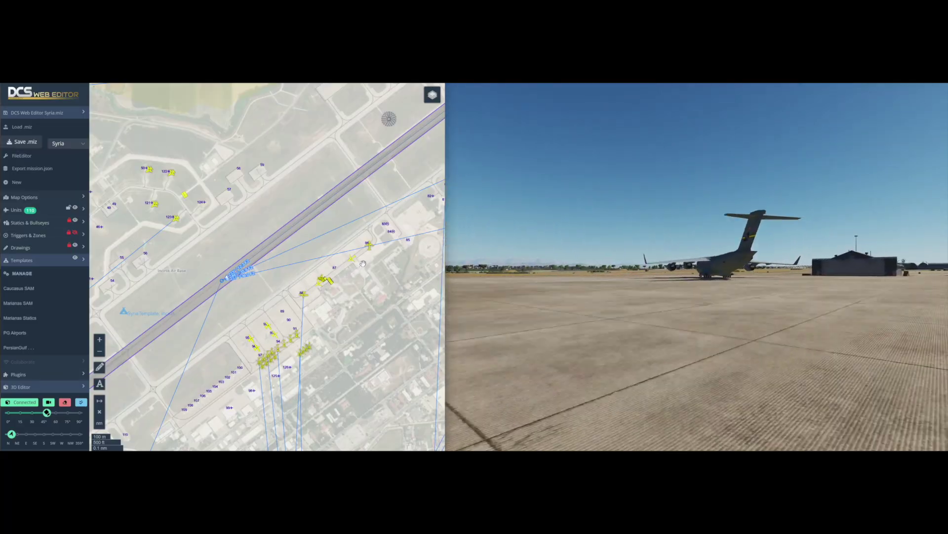
scroll(247, 241, down, 3)
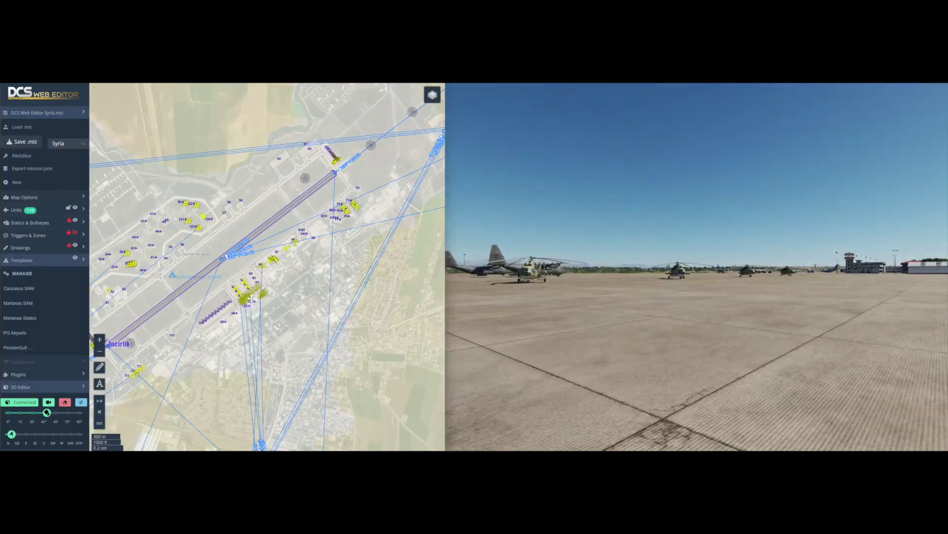
scroll(187, 306, down, 2)
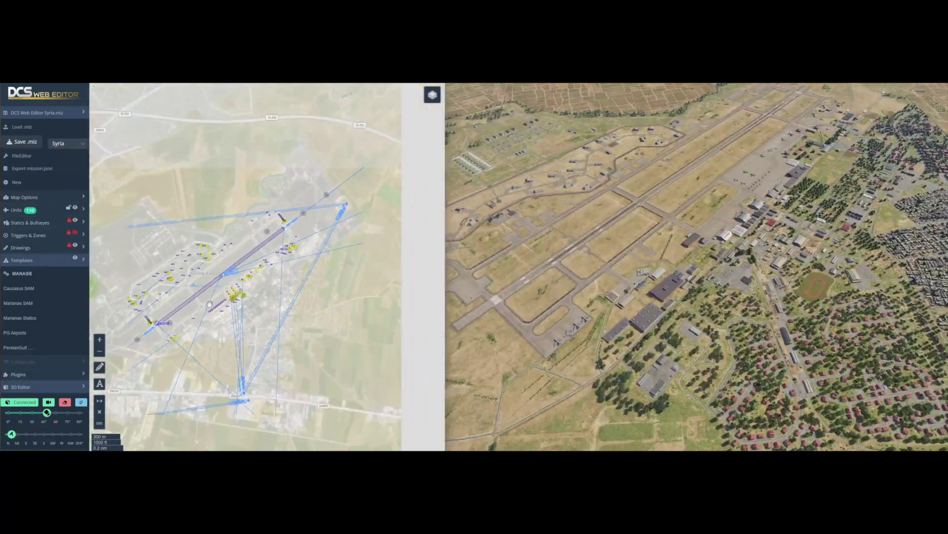
drag(170, 306, 269, 291)
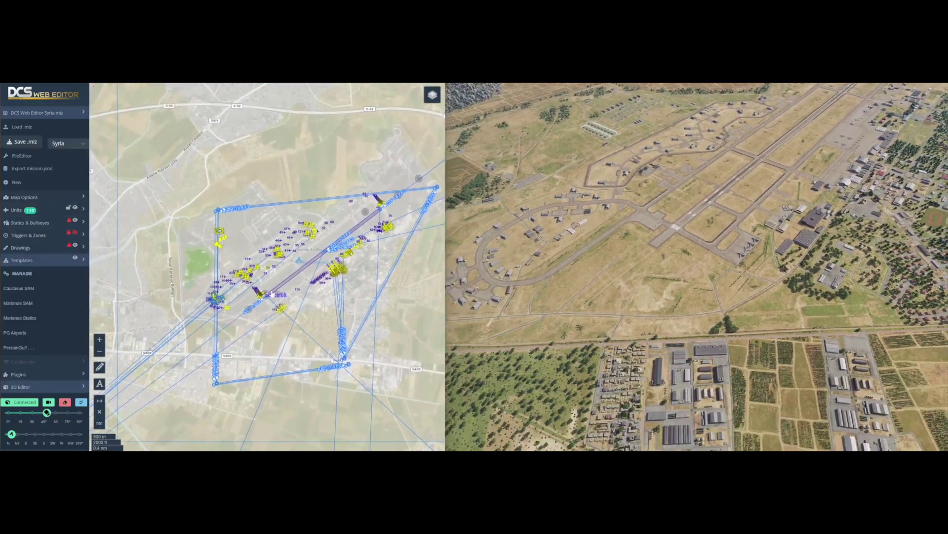
scroll(276, 294, down, 5)
scroll(278, 296, down, 3)
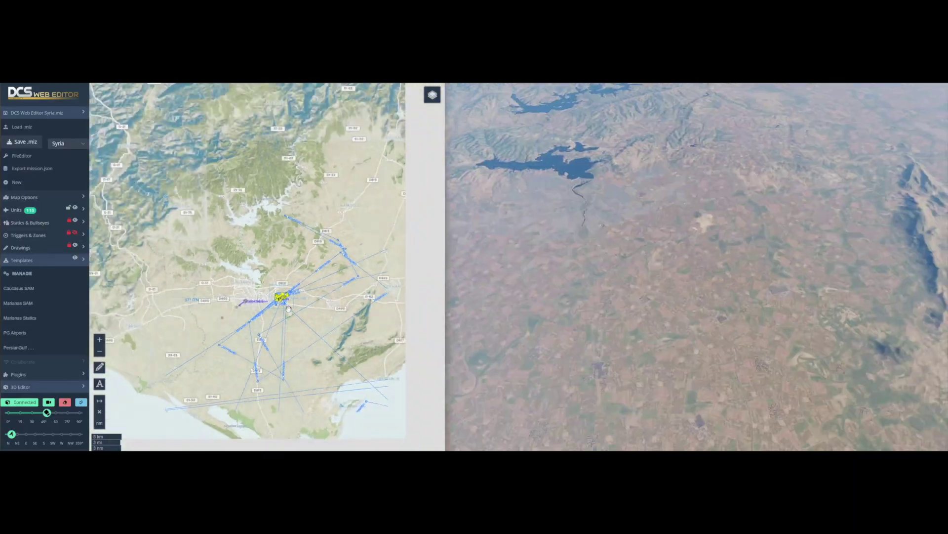